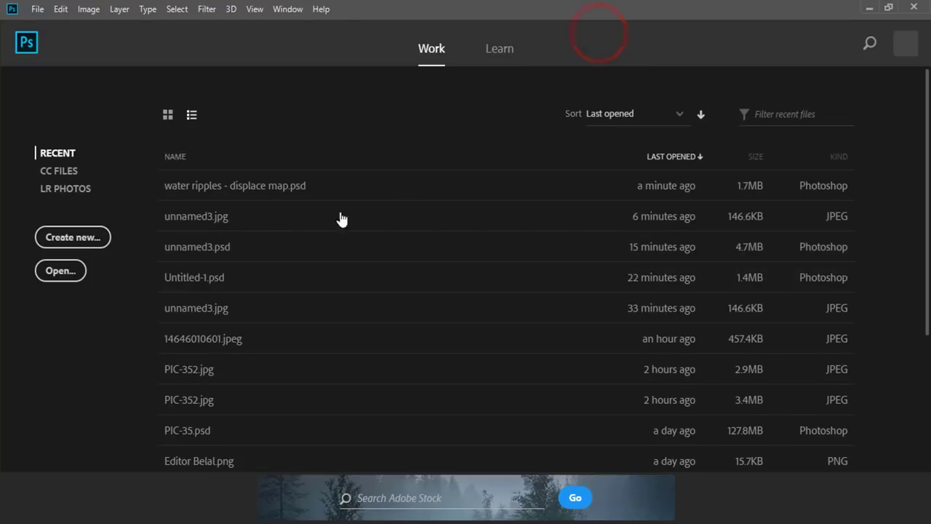
# Open unnamed3.jpg, the forest photo of two boys with a goat, from the start screen.
pyautogui.click(73, 275)
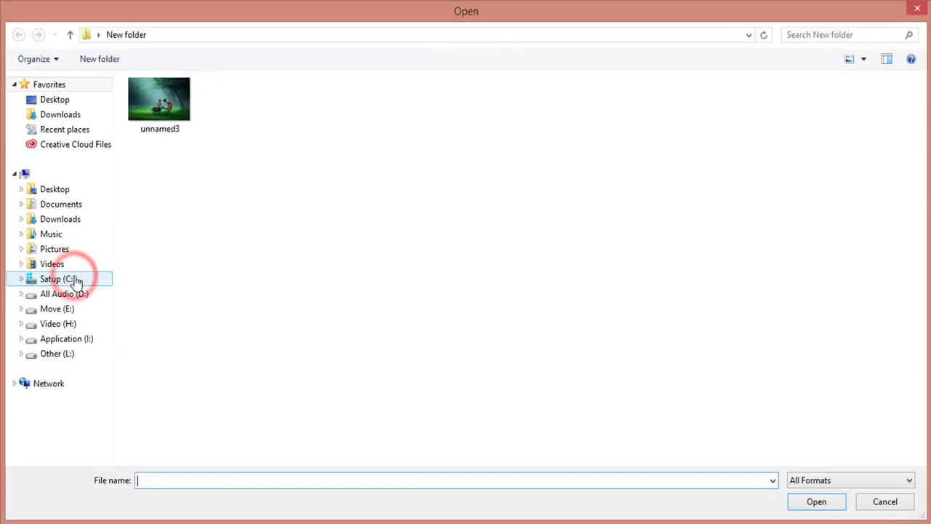
pyautogui.click(171, 104)
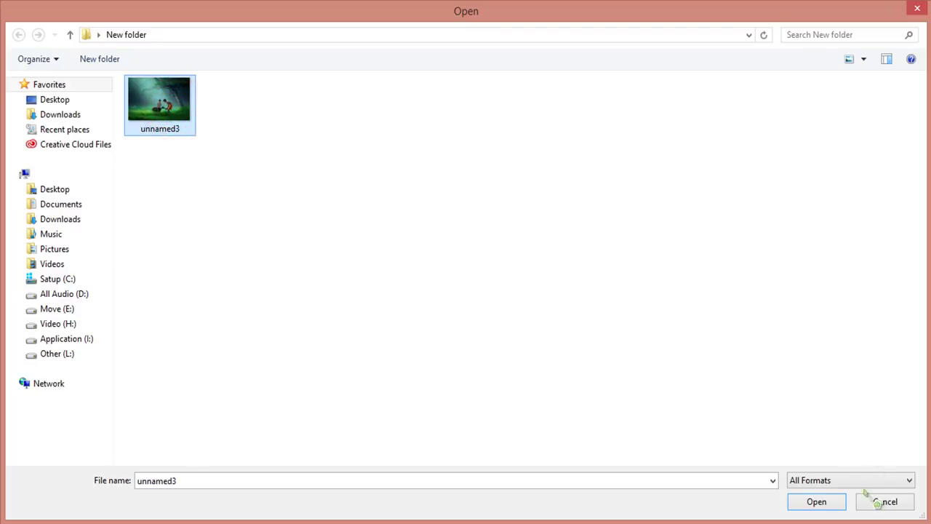
pyautogui.click(842, 506)
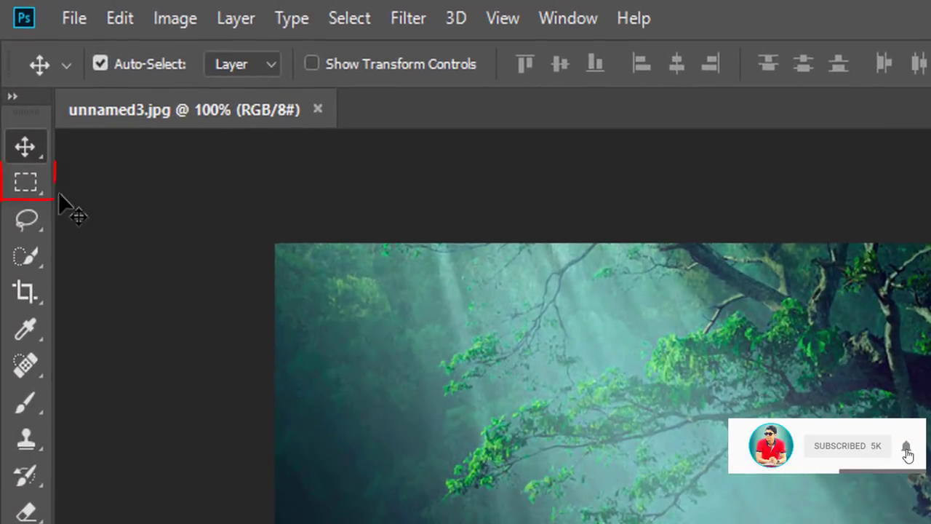
# Marquee-select the photo above the grass strip and copy it to a new layer.
pyautogui.click(32, 183)
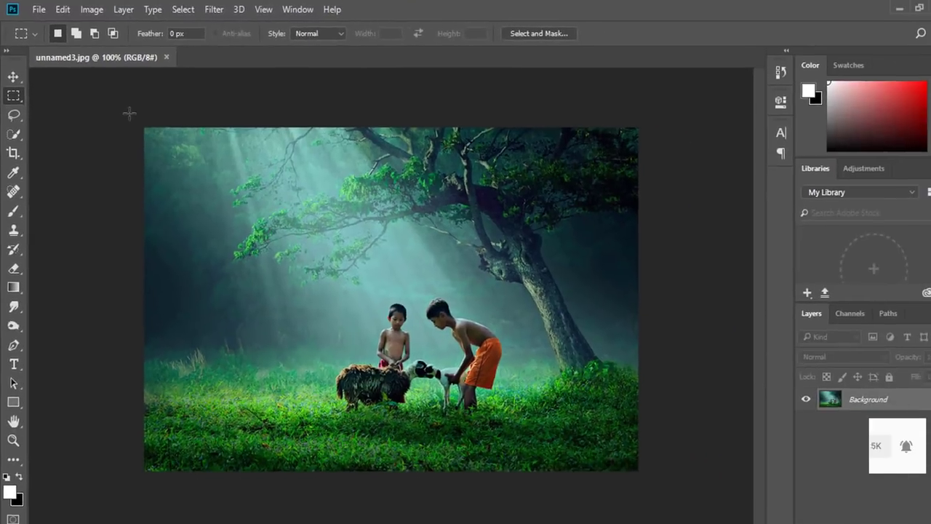
pyautogui.moveTo(125, 110)
pyautogui.mouseDown()
pyautogui.moveTo(142, 149)
pyautogui.moveTo(638, 416)
pyautogui.mouseUp()
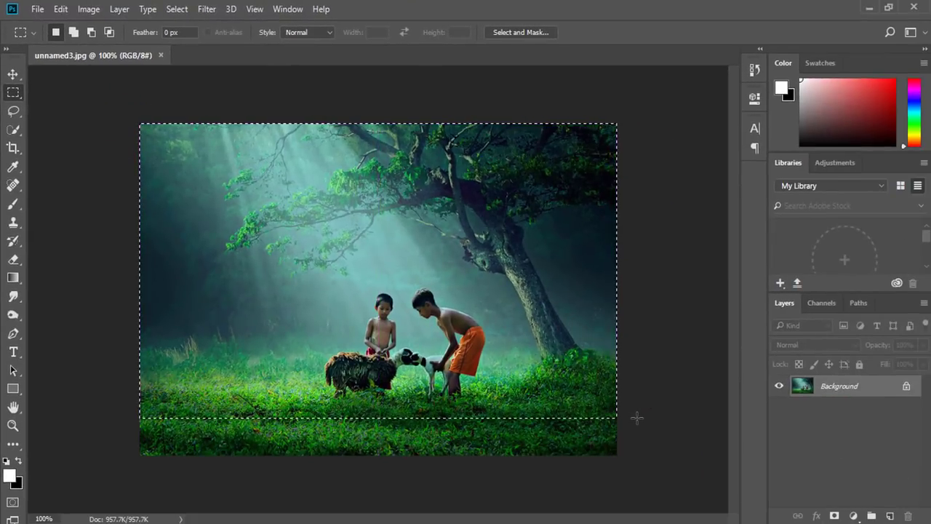
pyautogui.rightClick(476, 306)
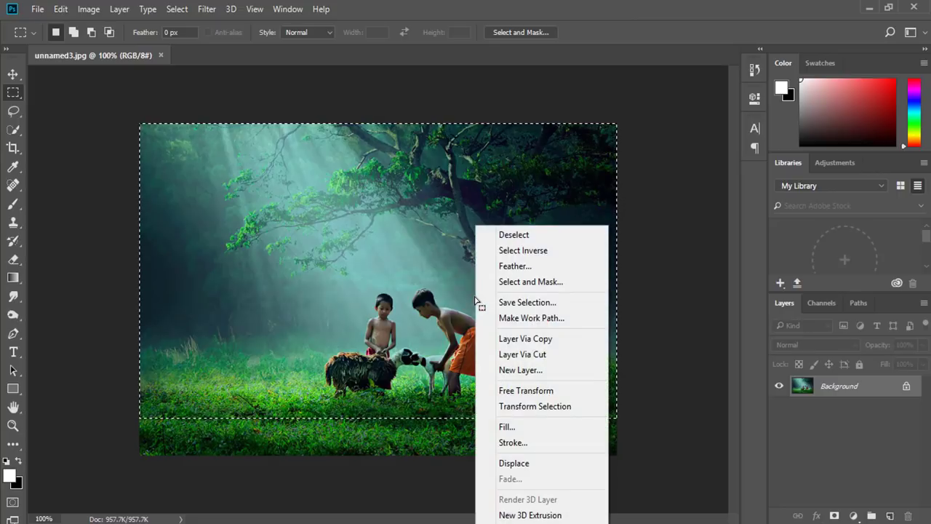
pyautogui.click(540, 339)
pyautogui.write('Reflection')
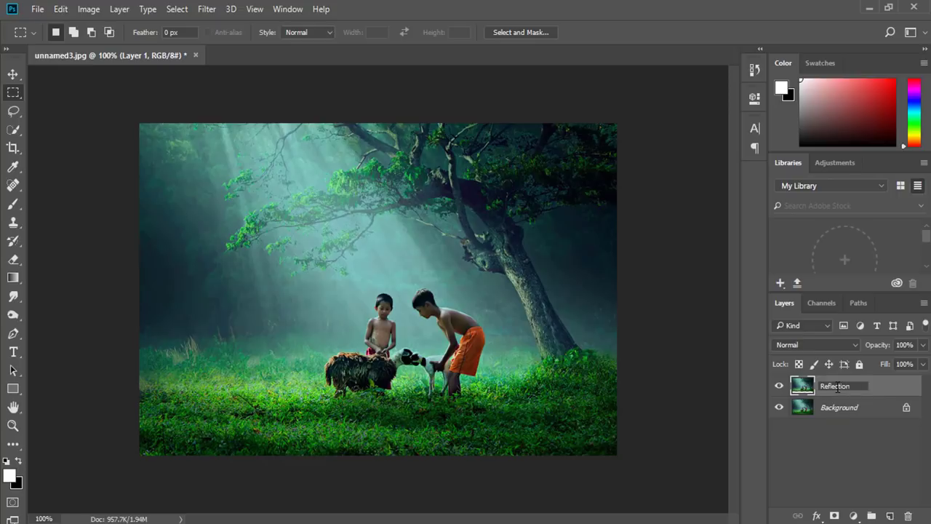
# Confirm the Reflection layer name, then flip the layer vertically and commit the transform.
pyautogui.press('Return')
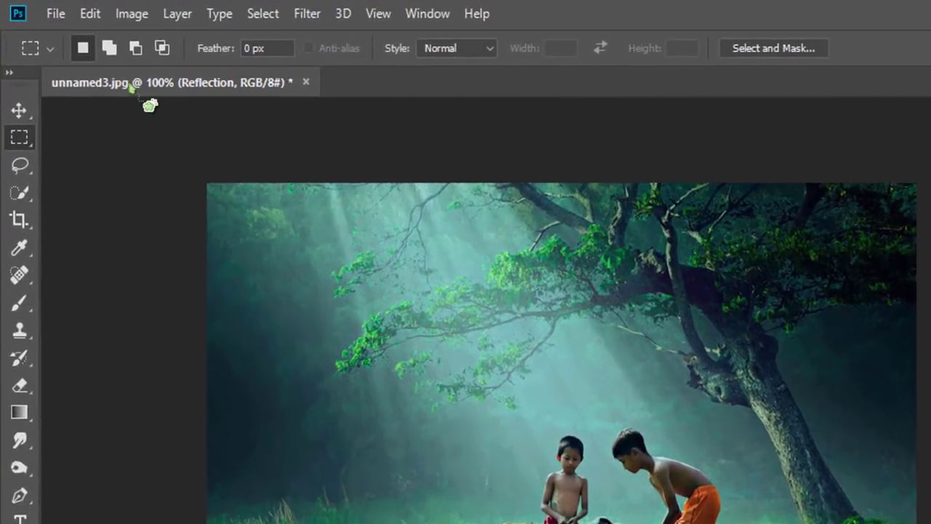
pyautogui.click(15, 74)
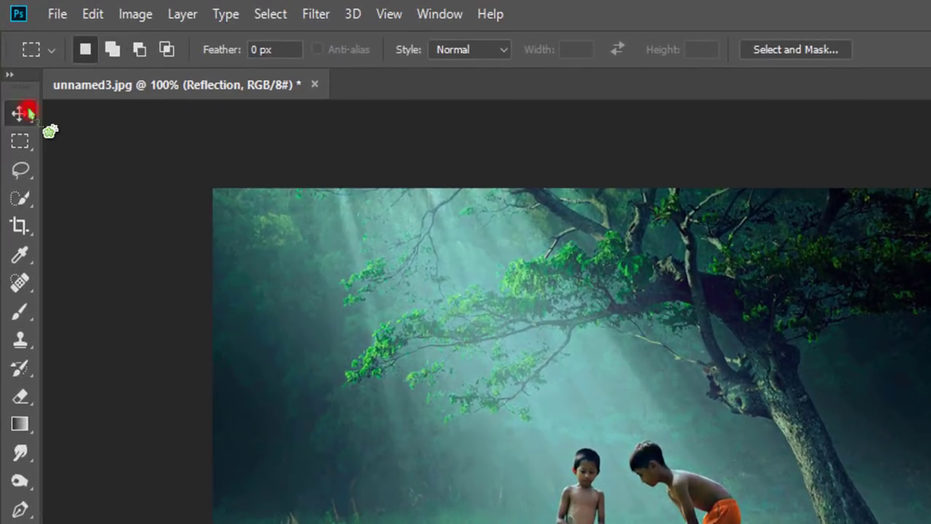
pyautogui.click(92, 14)
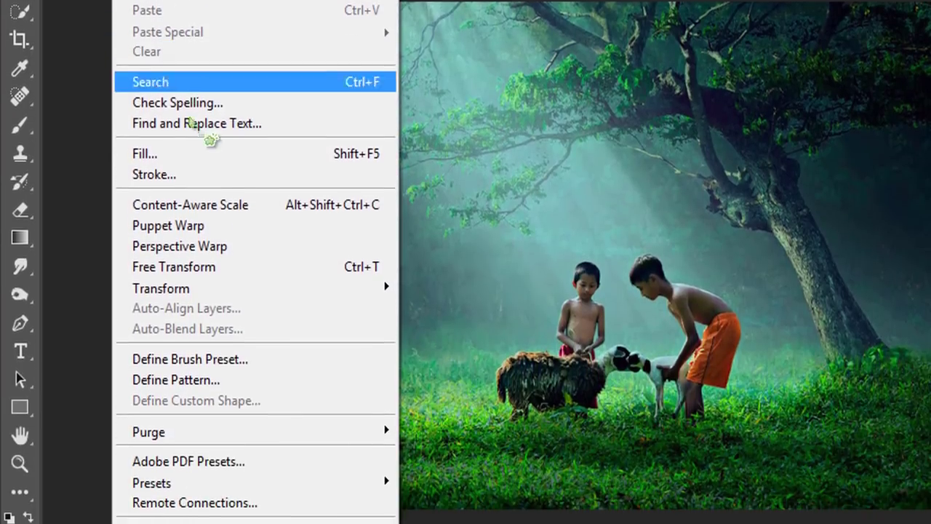
pyautogui.moveTo(160, 277)
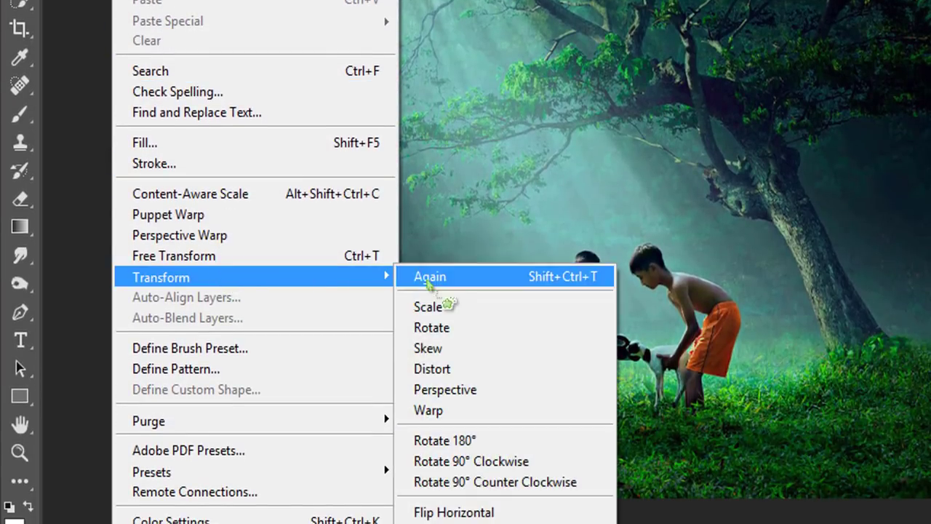
pyautogui.click(463, 308)
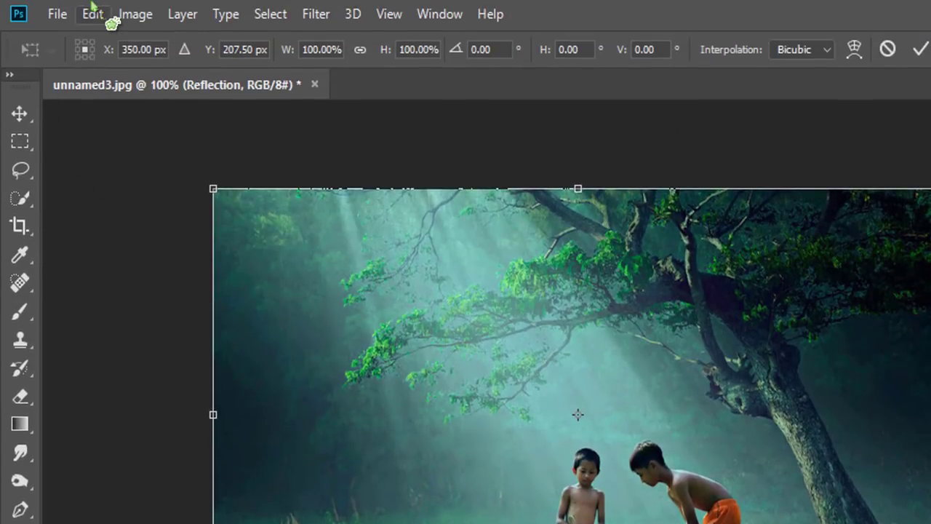
pyautogui.click(93, 11)
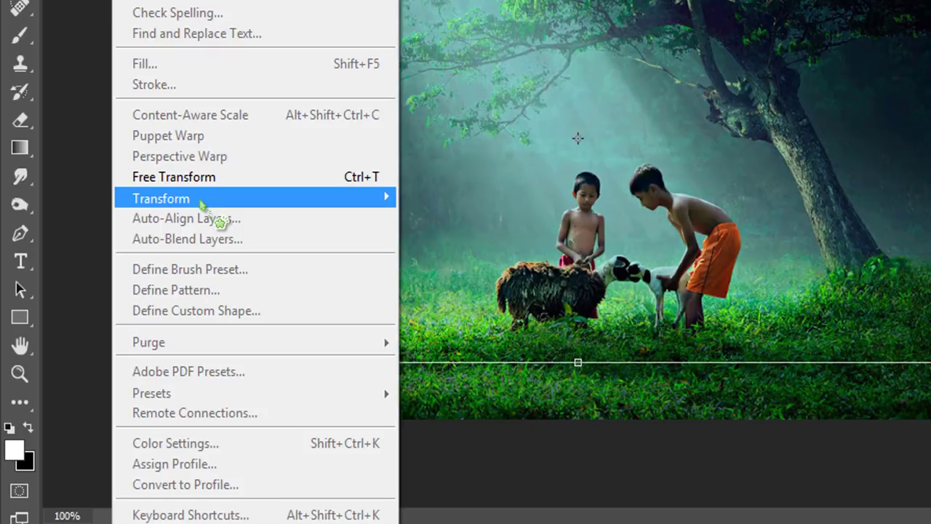
pyautogui.moveTo(161, 200)
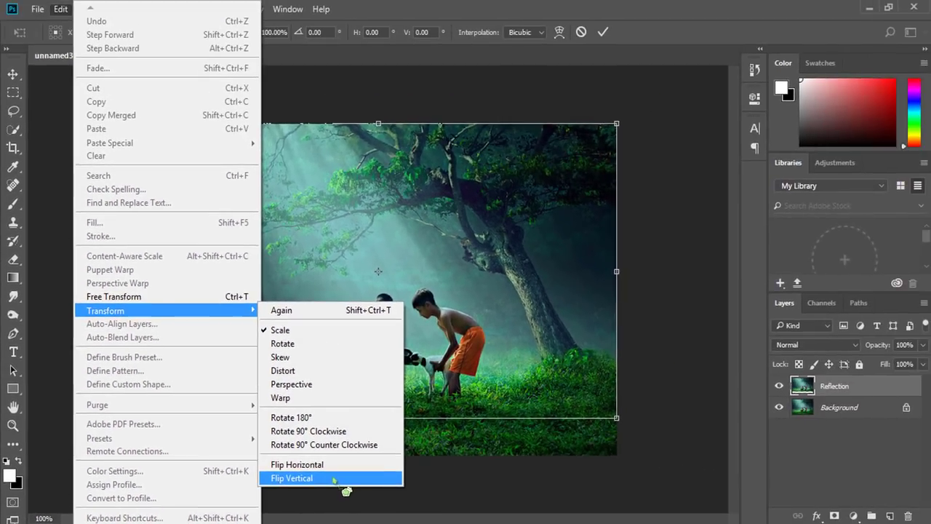
pyautogui.click(335, 479)
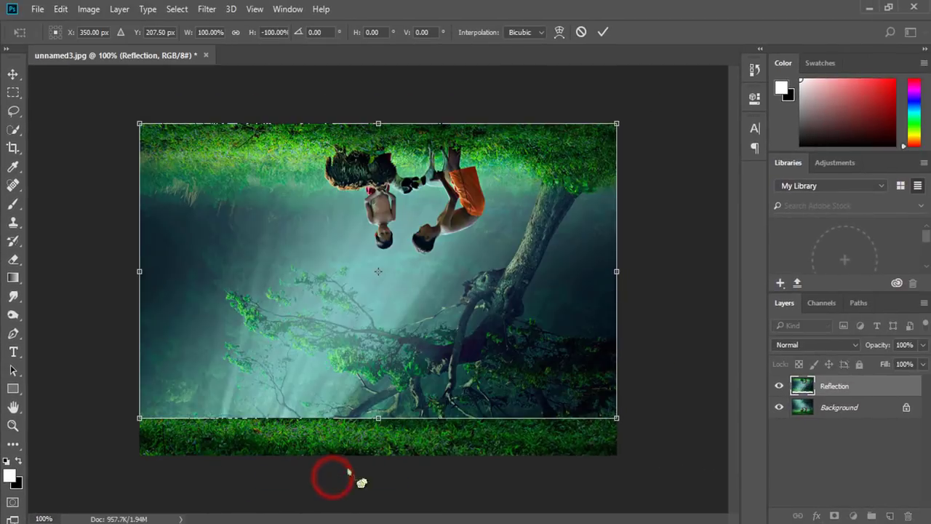
pyautogui.click(603, 32)
# Drag the flipped Reflection layer down below the photo and zoom in.
pyautogui.scroll(-2, 479, 287)
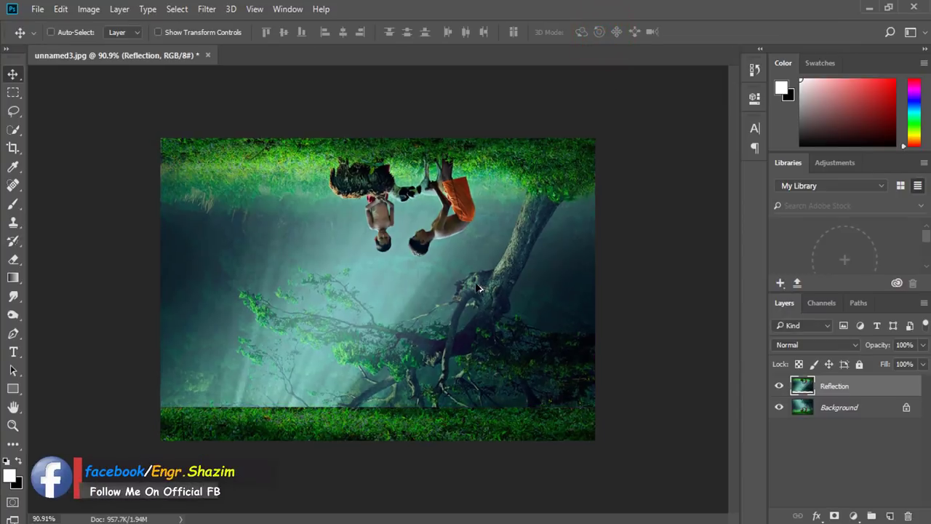
pyautogui.moveTo(442, 253); pyautogui.dragTo(430, 427)
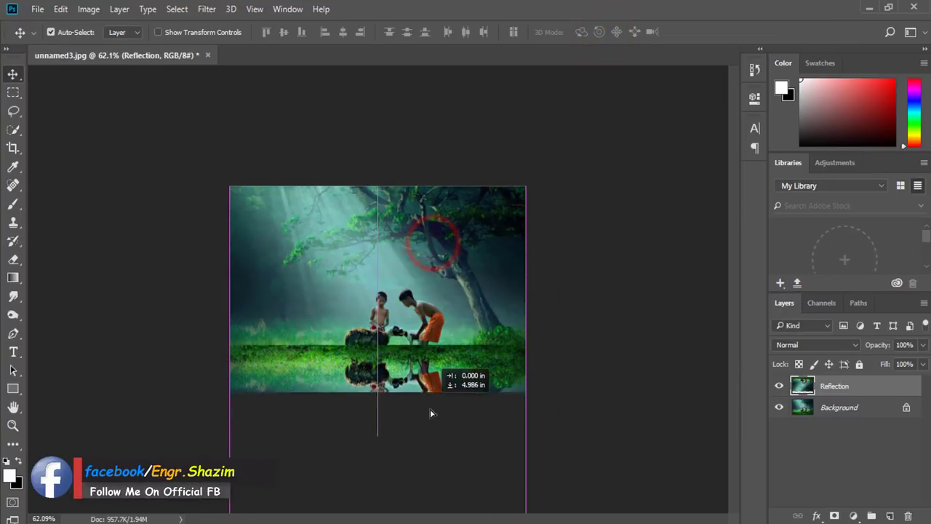
pyautogui.hotkey('ctrl', '+')
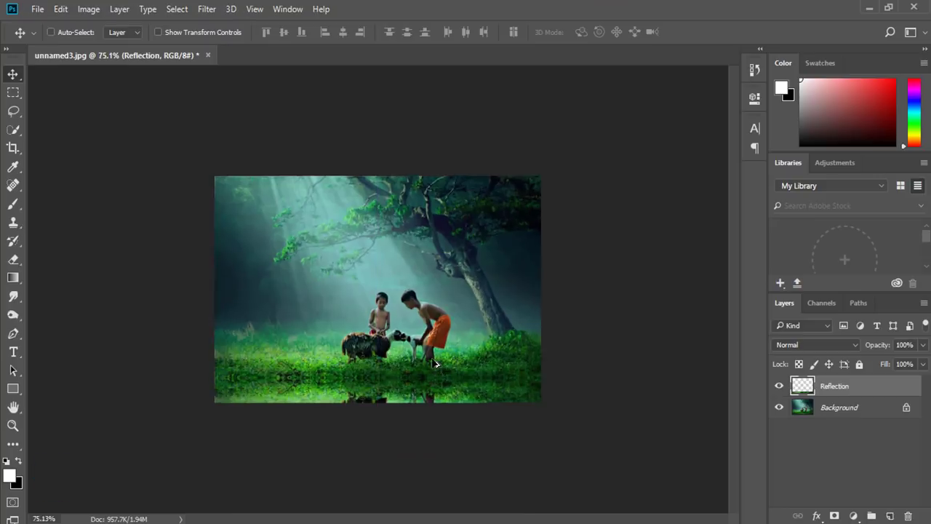
pyautogui.hotkey('ctrl', '+')
pyautogui.scroll(-1, 434, 362)
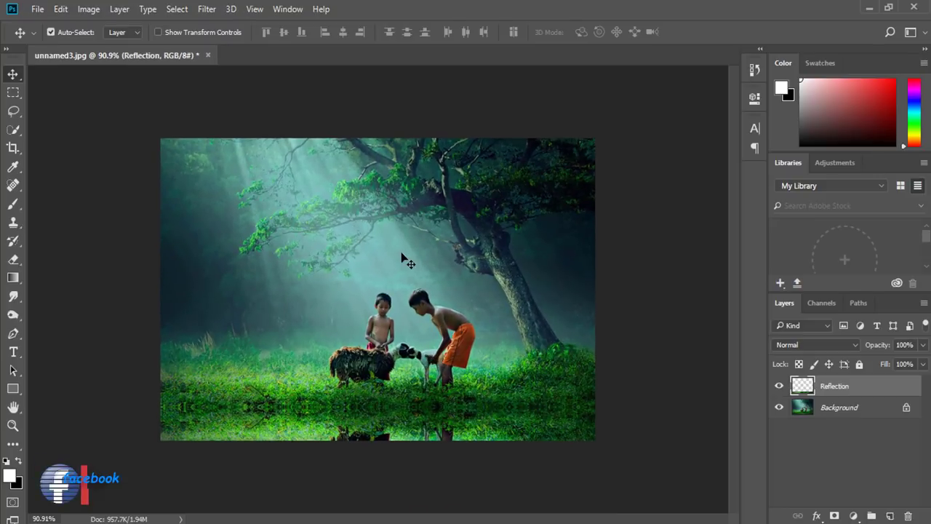
pyautogui.scroll(-1, 395, 254)
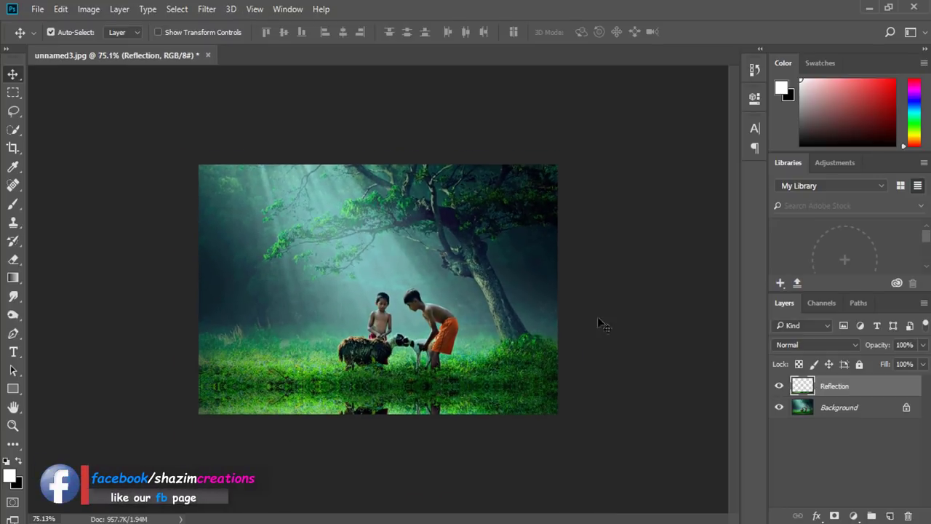
# Unlock Background as Layer 0, move both layers up together, then select only Reflection.
pyautogui.click(908, 408)
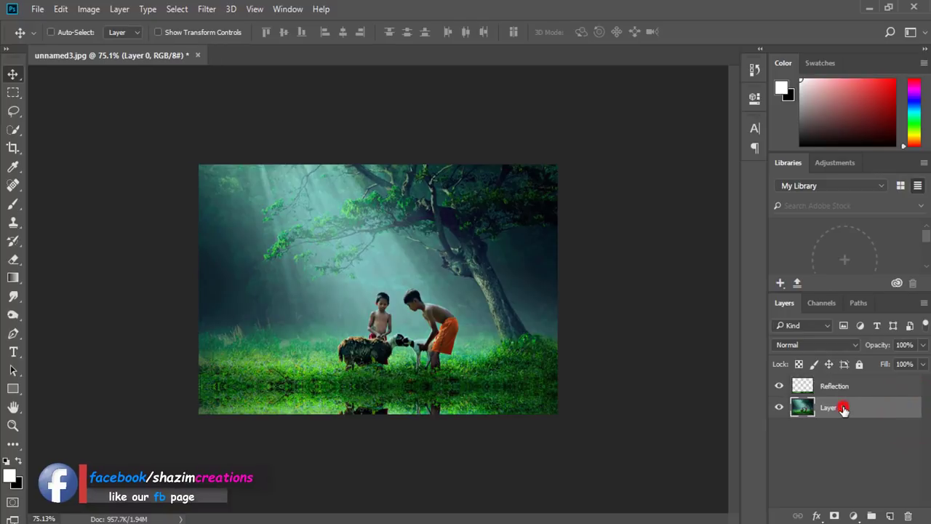
pyautogui.click(837, 386)
pyautogui.keyDown('ctrl'); pyautogui.click(833, 404); pyautogui.keyUp('ctrl')
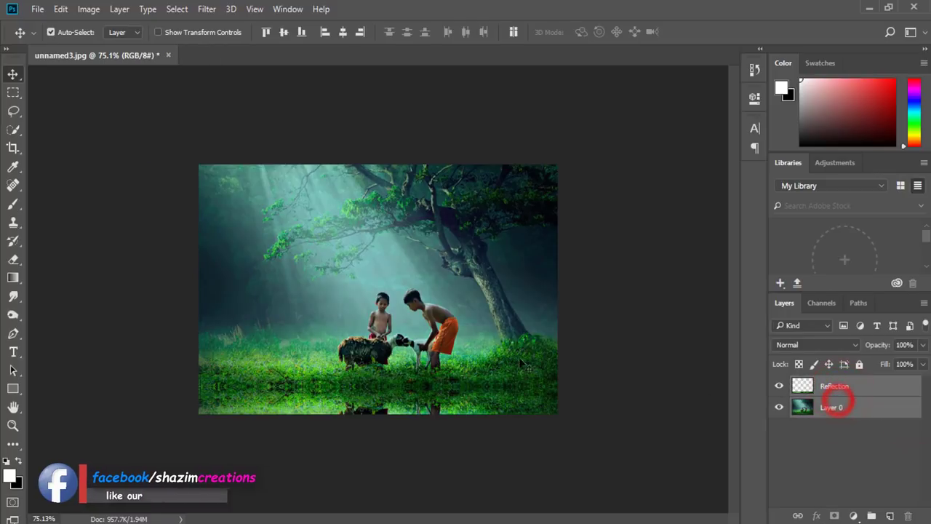
pyautogui.moveTo(522, 364); pyautogui.dragTo(451, 303)
pyautogui.click(858, 387)
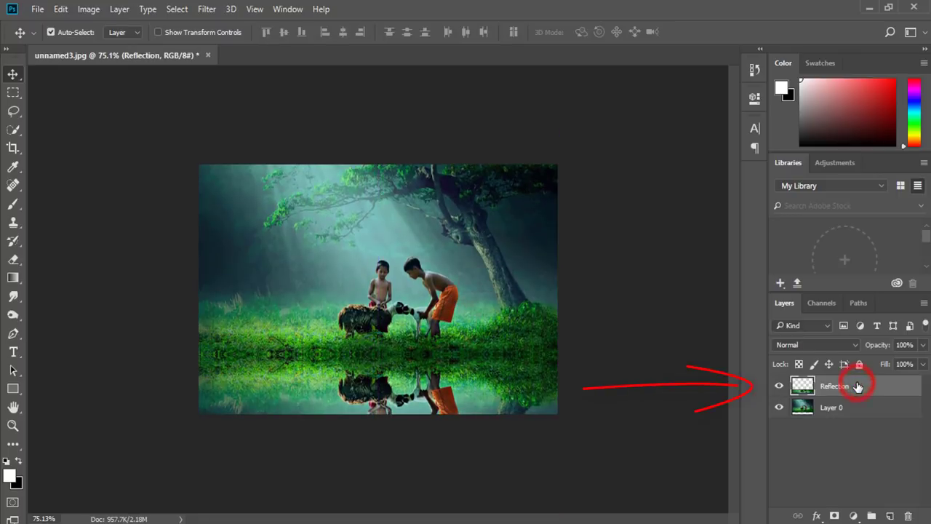
# Drag the crop's bottom edge down over the full reflection and commit it.
pyautogui.click(13, 145)
pyautogui.click(398, 342)
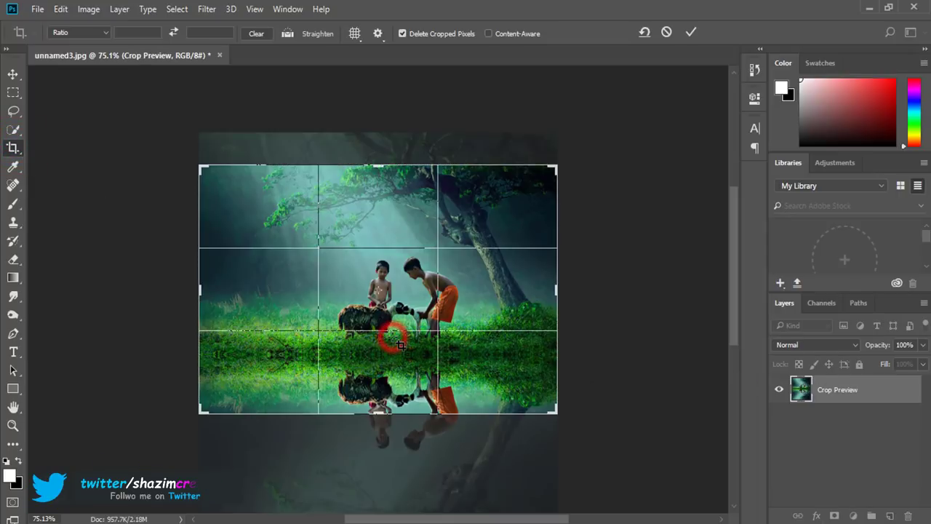
pyautogui.moveTo(377, 412); pyautogui.dragTo(379, 475)
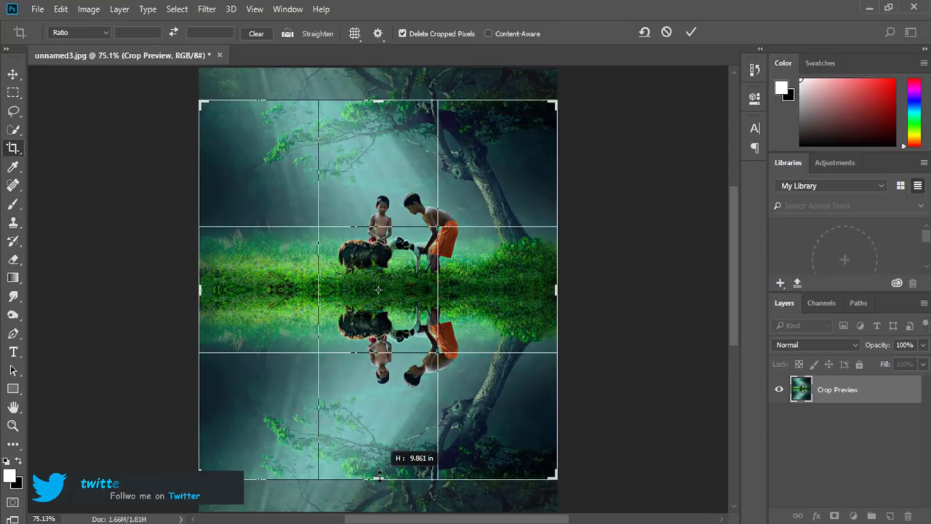
pyautogui.moveTo(379, 475); pyautogui.dragTo(379, 476)
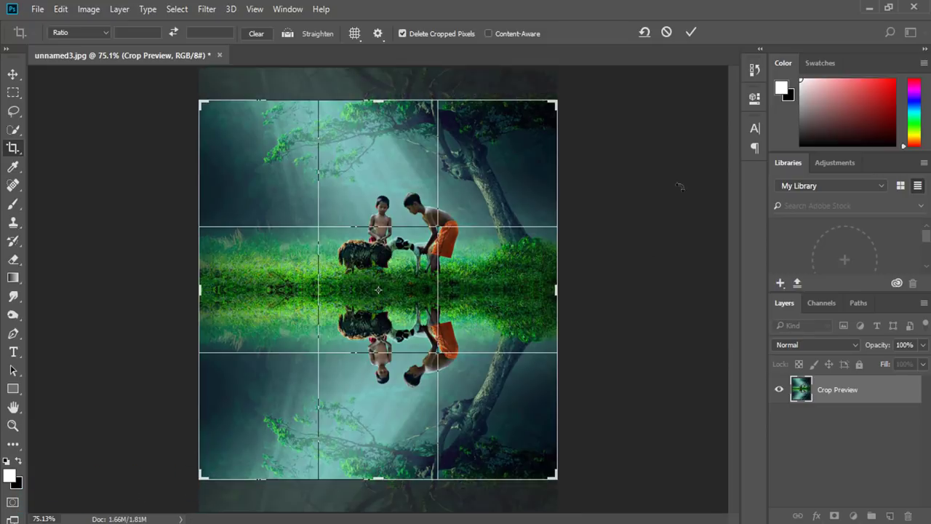
pyautogui.click(691, 33)
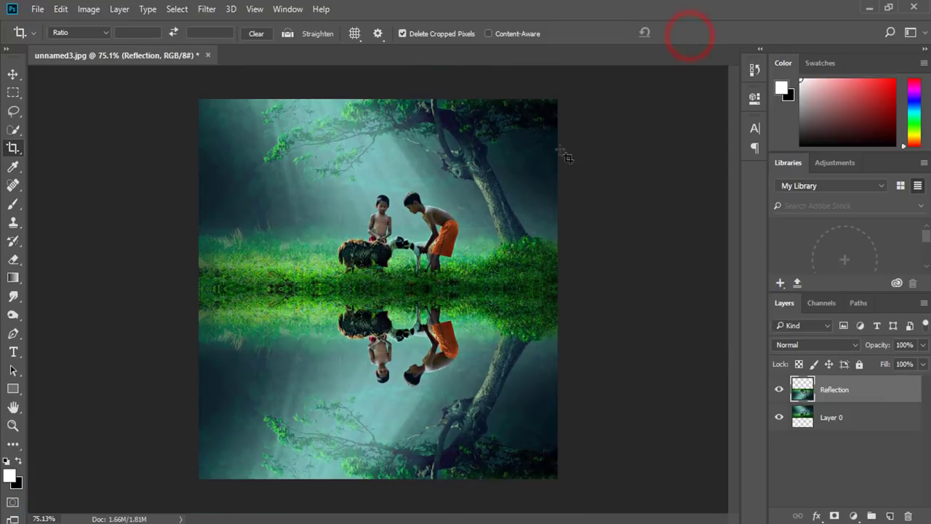
# Select Layer 0 with the Move tool.
pyautogui.click(14, 73)
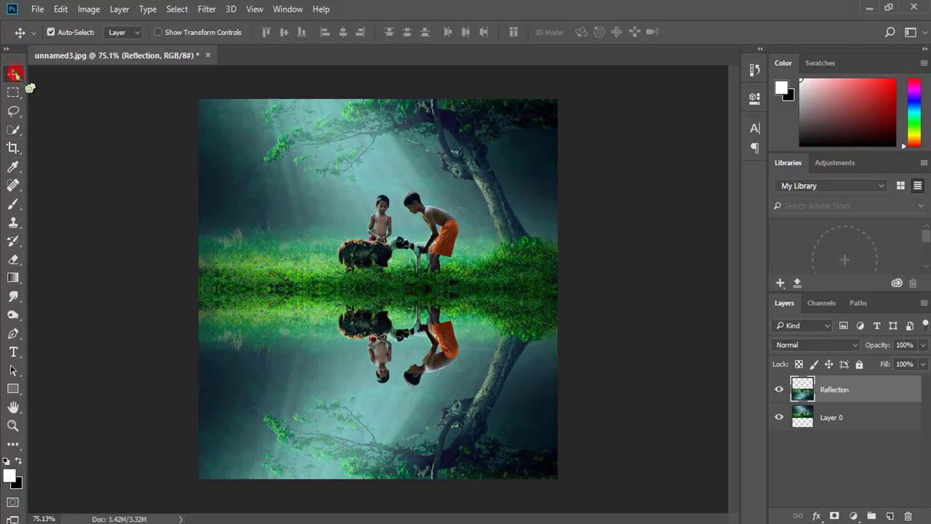
pyautogui.click(329, 256)
pyautogui.scroll(3, 313, 248)
pyautogui.scroll(-1, 313, 247)
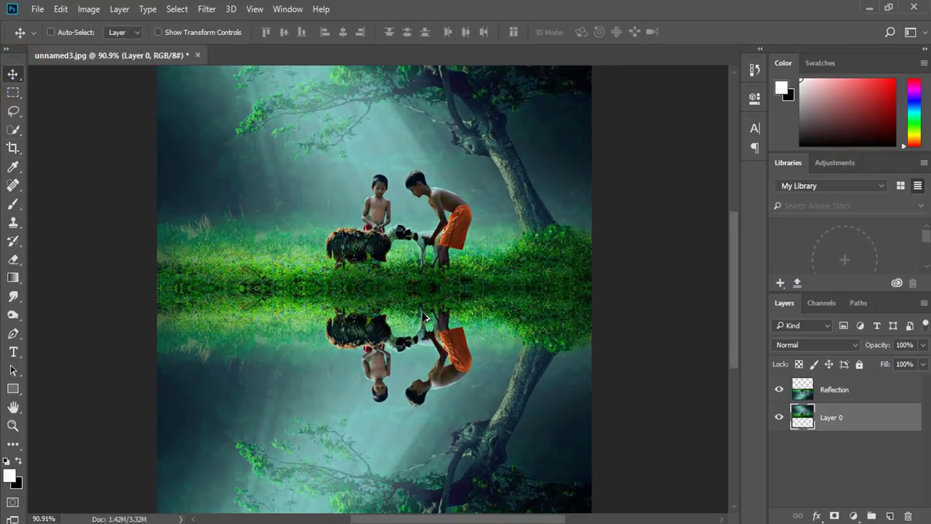
# Convert the Reflection layer to a smart object.
pyautogui.click(871, 392)
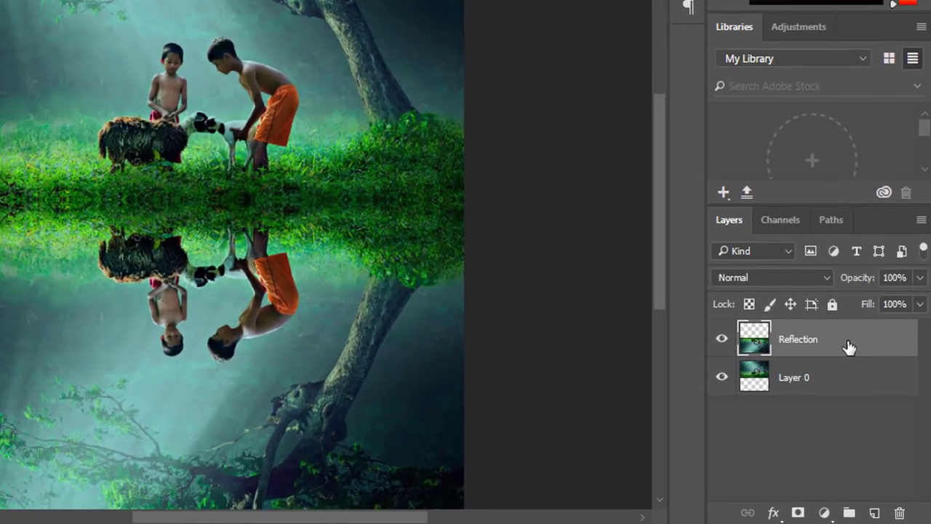
pyautogui.rightClick(850, 347)
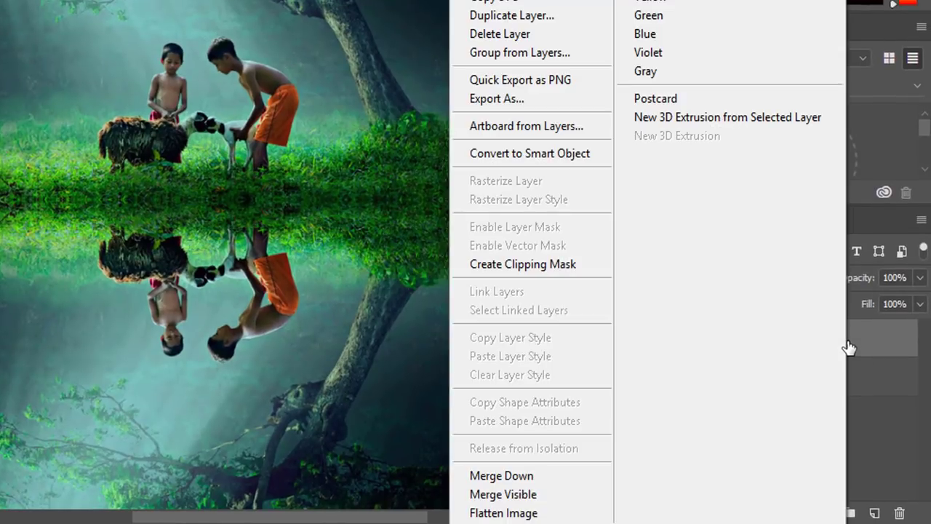
pyautogui.click(573, 160)
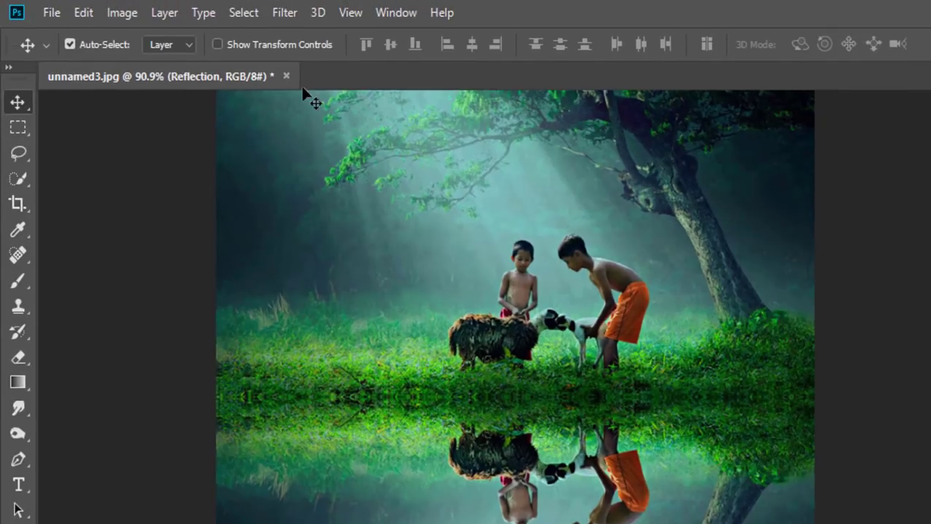
# Apply a Motion Blur with angle 90° and distance 11 pixels to the Reflection layer.
pyautogui.click(286, 13)
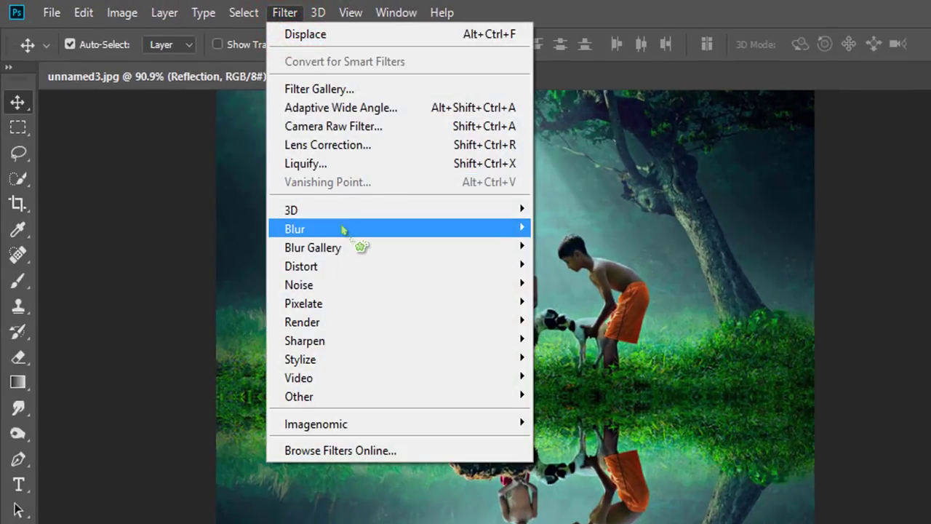
pyautogui.moveTo(313, 229)
pyautogui.click(609, 340)
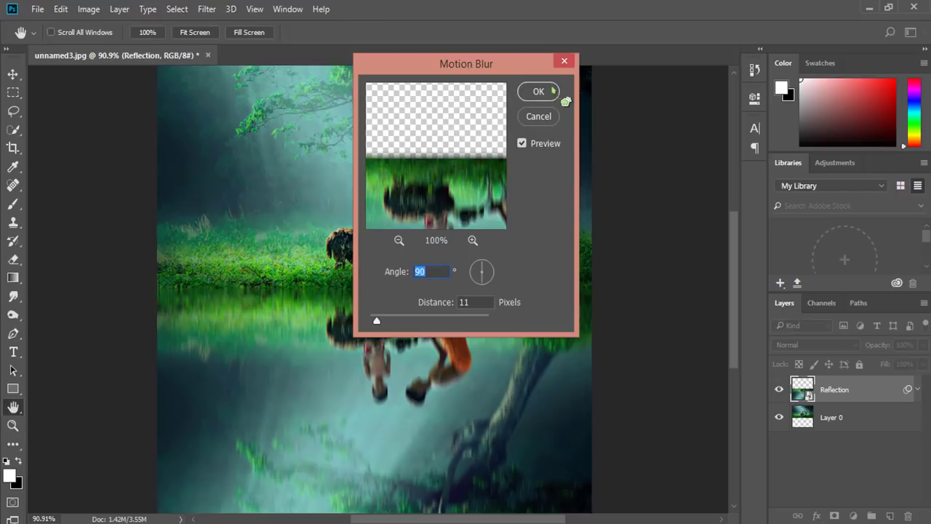
pyautogui.click(551, 89)
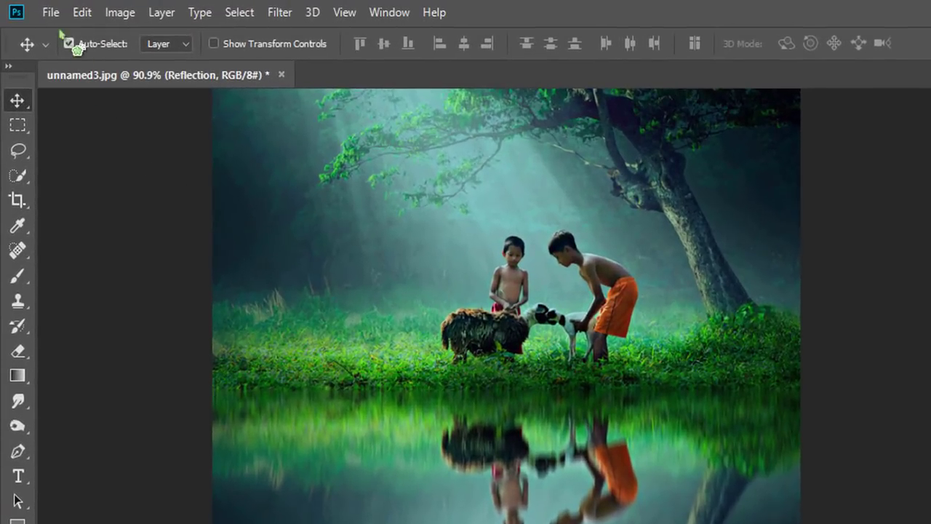
pyautogui.click(50, 12)
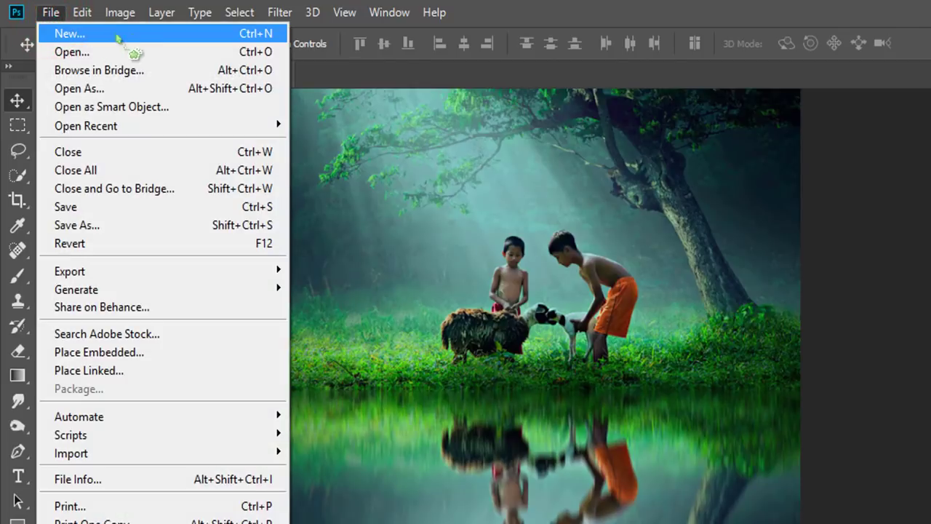
# Create a new document with width 600 px, height 1000 px and Black background contents.
pyautogui.click(147, 35)
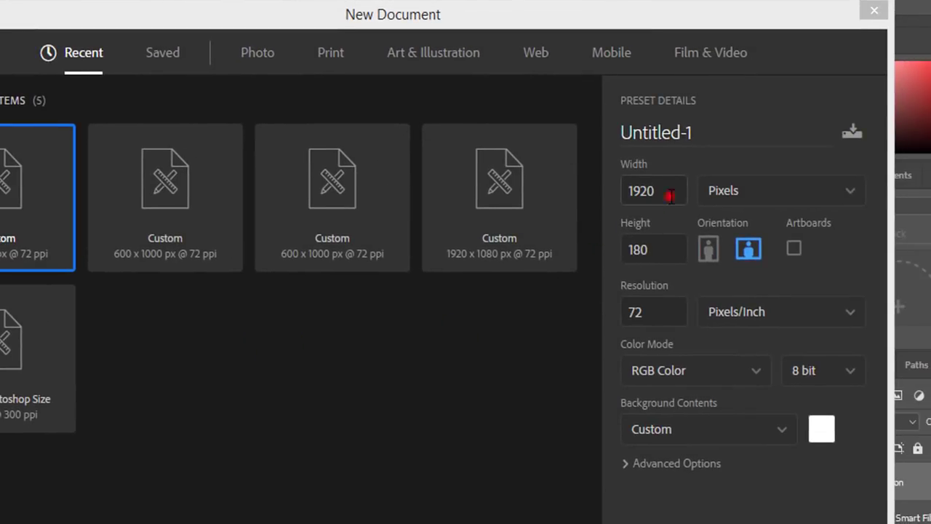
pyautogui.doubleClick(668, 192)
pyautogui.write('600')
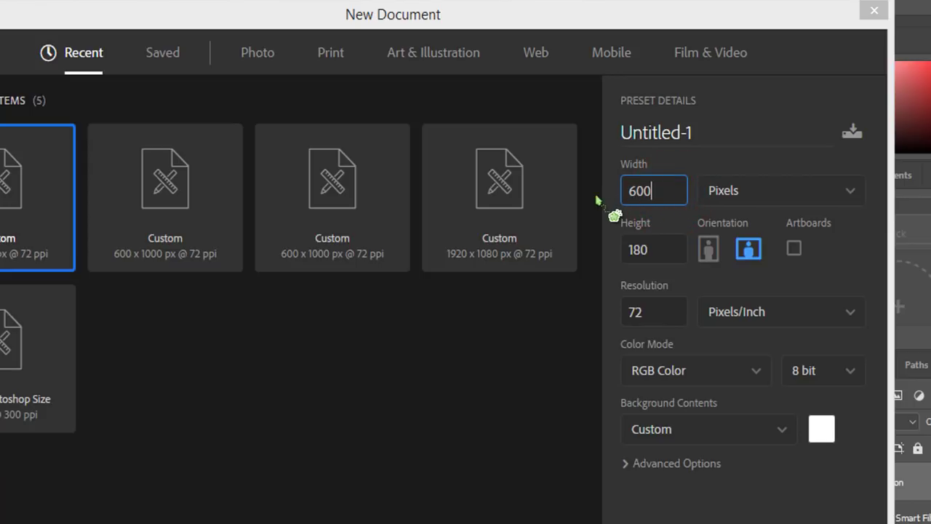
pyautogui.doubleClick(664, 251)
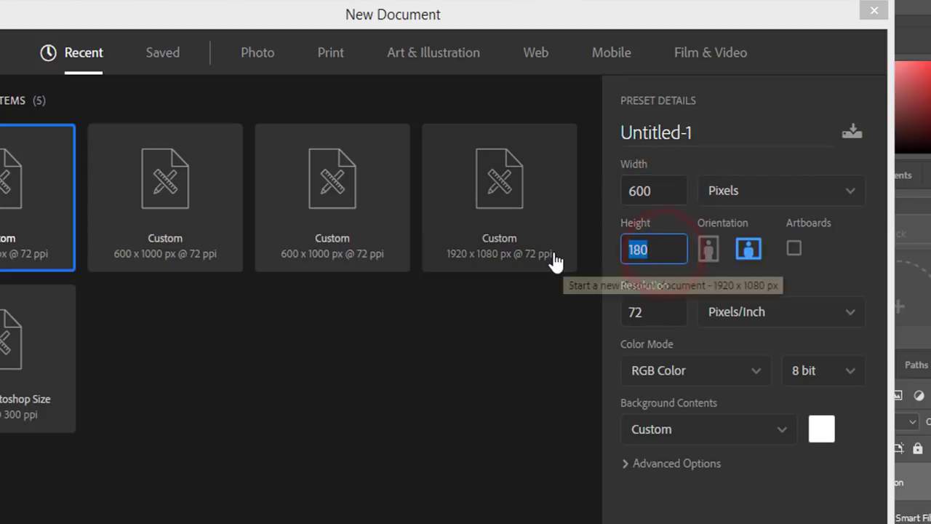
pyautogui.write('10')
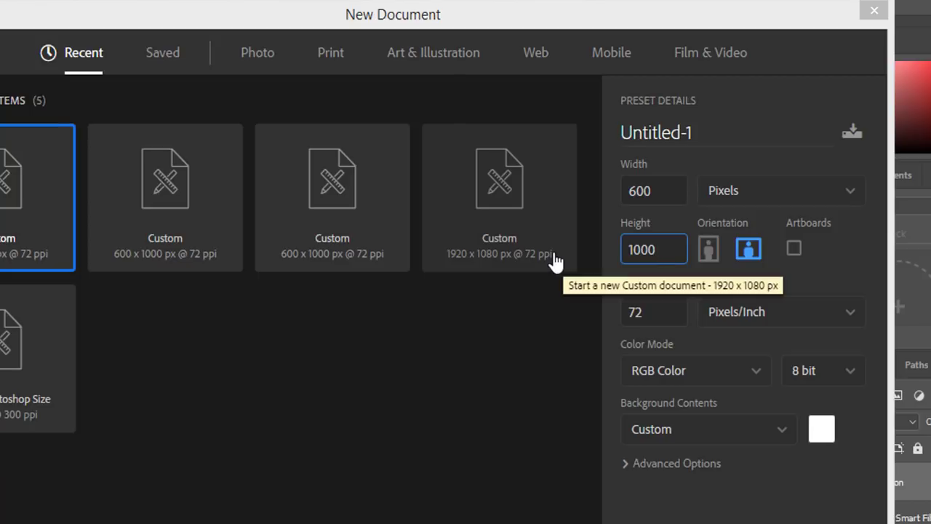
pyautogui.click(666, 429)
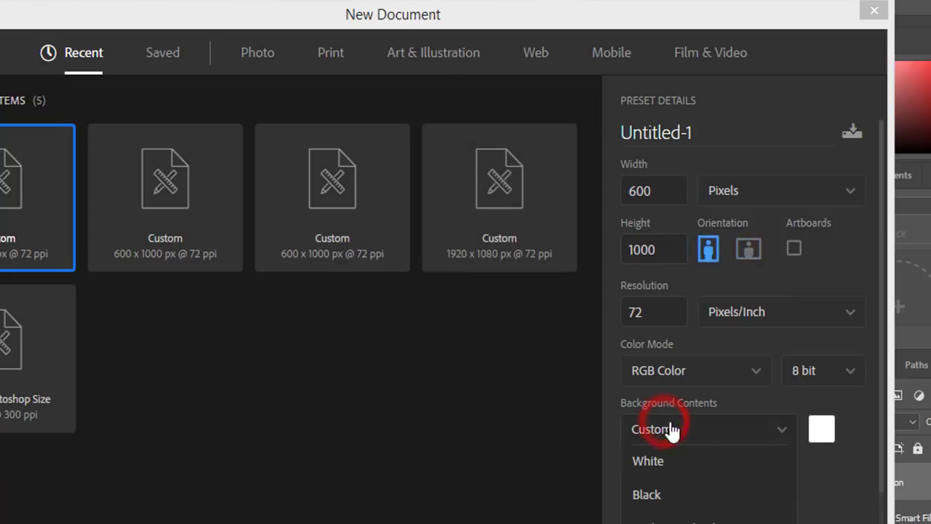
pyautogui.click(717, 495)
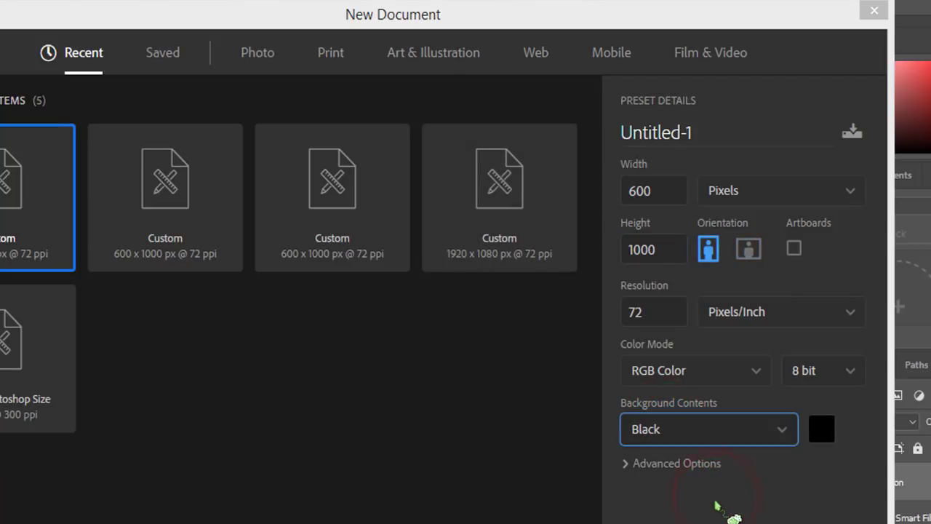
pyautogui.click(703, 471)
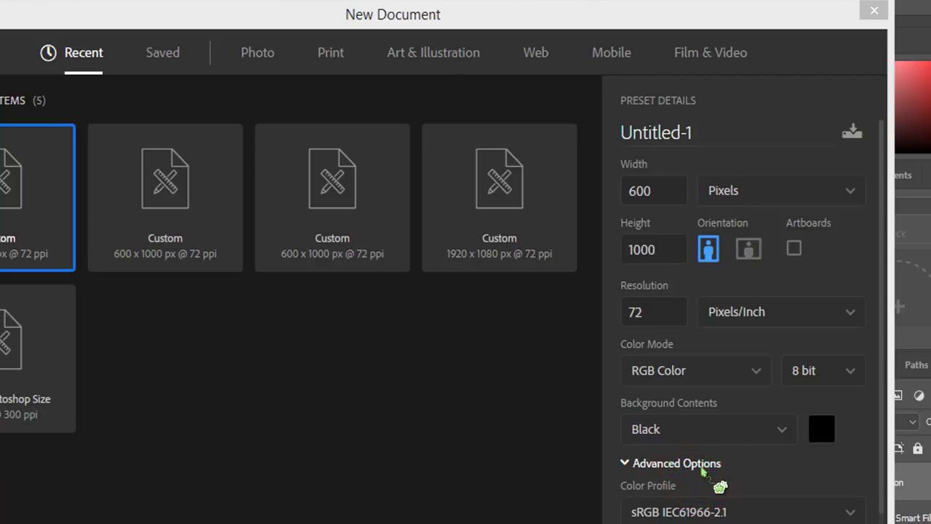
pyautogui.click(702, 469)
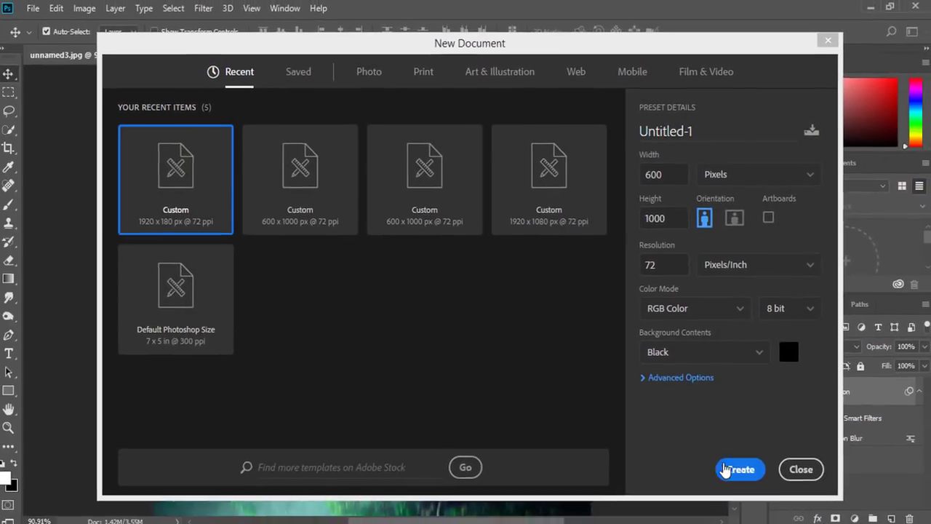
pyautogui.click(737, 467)
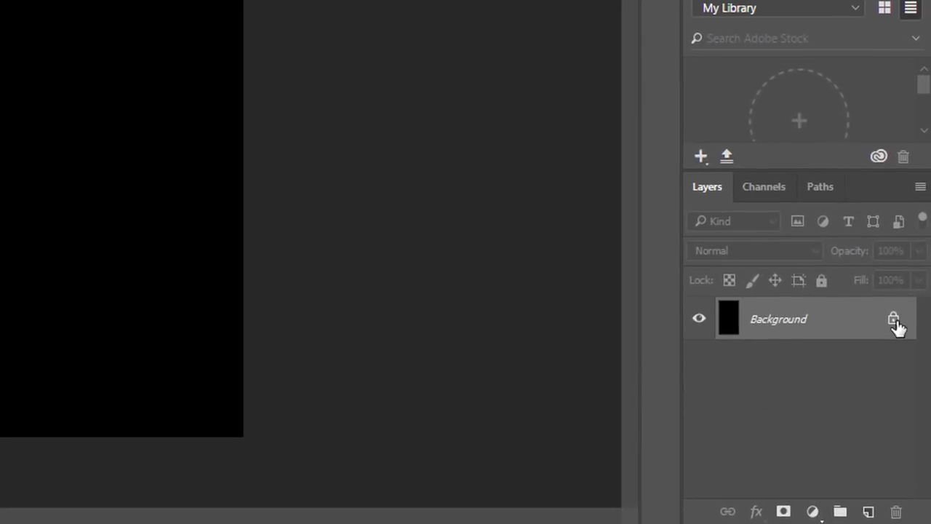
# Unlock the Background as Layer 0 and add 400% uniform monochromatic noise.
pyautogui.click(894, 321)
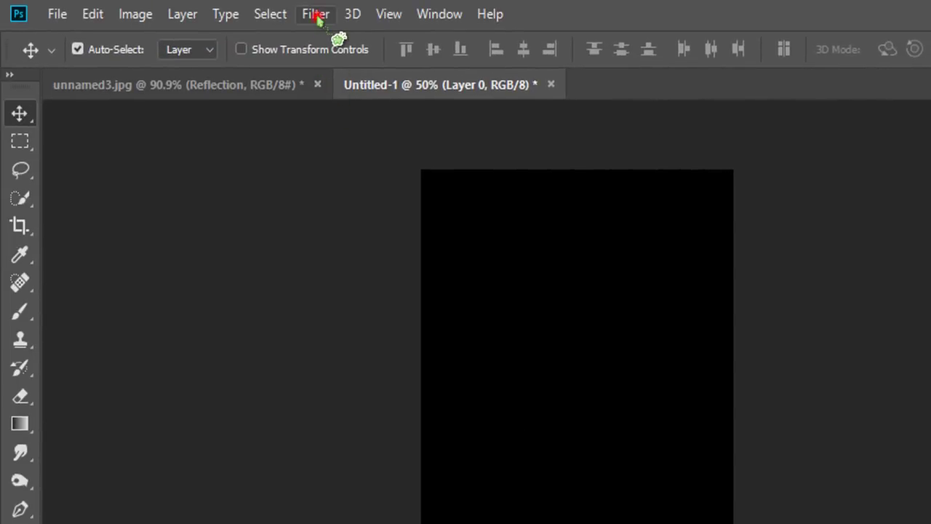
pyautogui.click(316, 14)
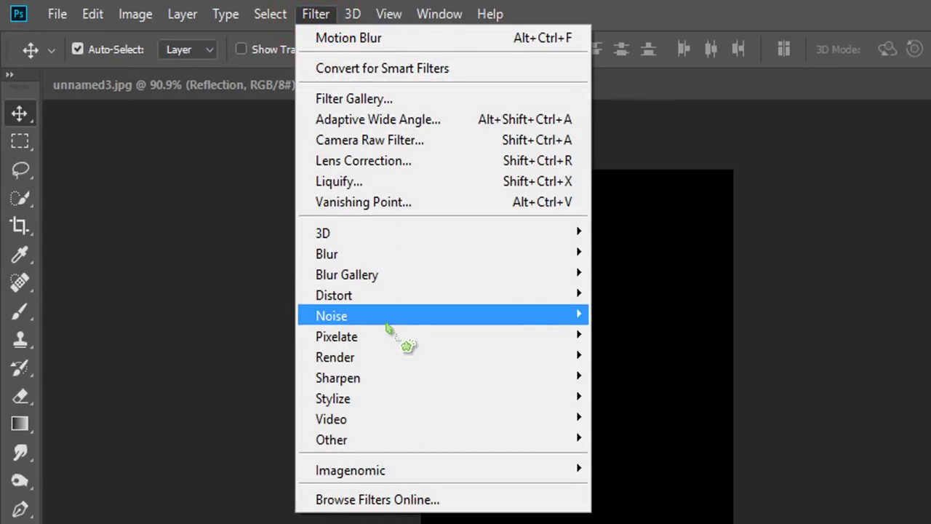
pyautogui.moveTo(316, 301)
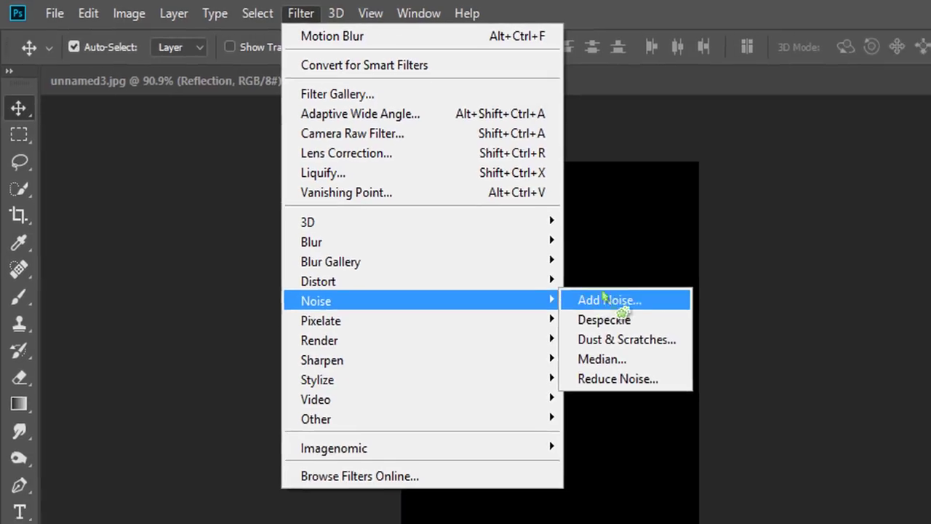
pyautogui.click(640, 314)
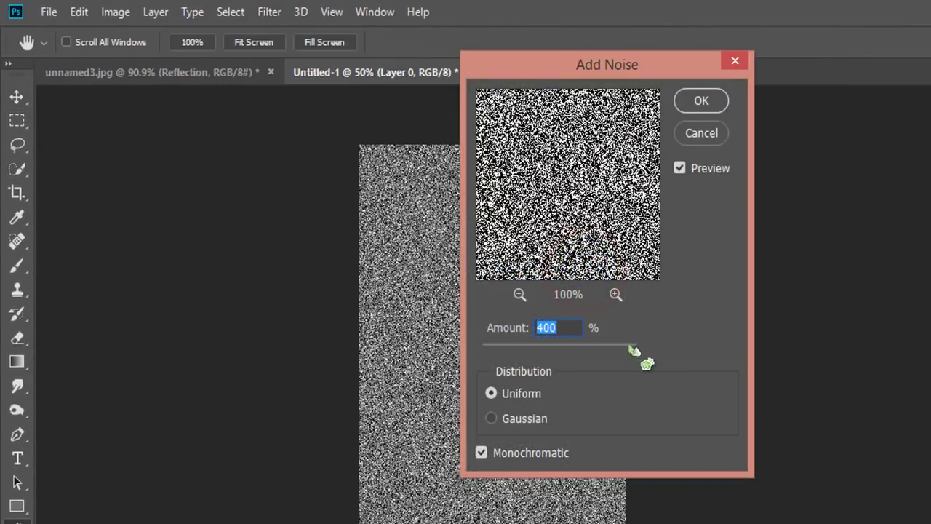
pyautogui.moveTo(636, 353)
pyautogui.mouseDown()
pyautogui.moveTo(489, 349)
pyautogui.moveTo(596, 374)
pyautogui.moveTo(652, 360)
pyautogui.mouseUp()
pyautogui.click(505, 453)
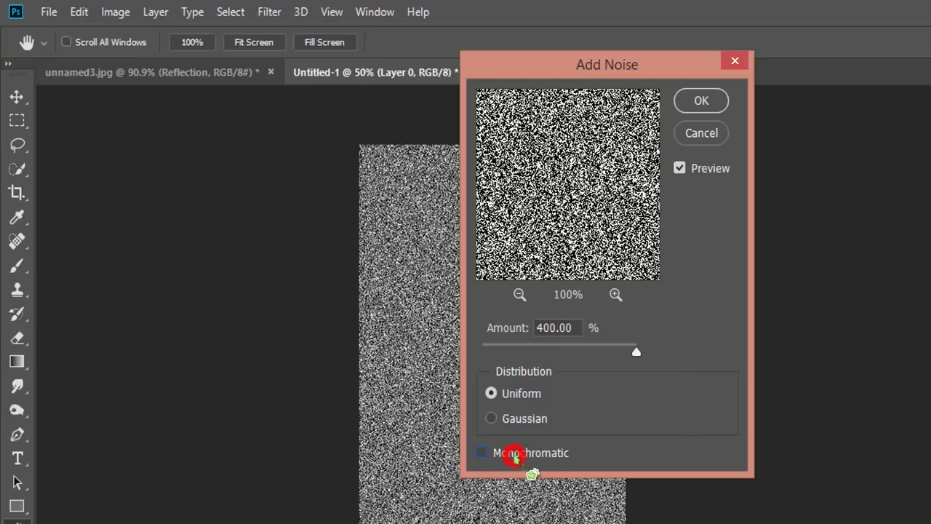
pyautogui.click(713, 100)
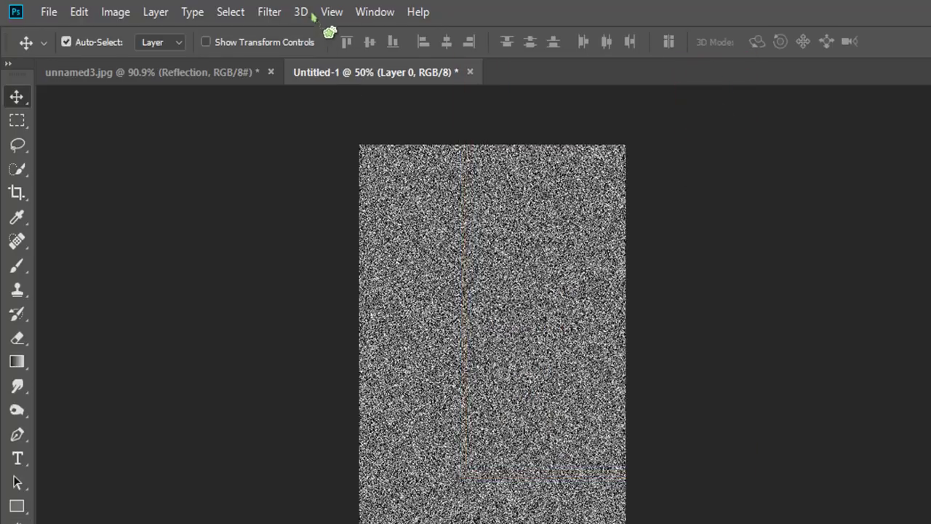
# Apply a Gaussian Blur with a 1.3-pixel radius to the noise on Layer 0.
pyautogui.click(269, 13)
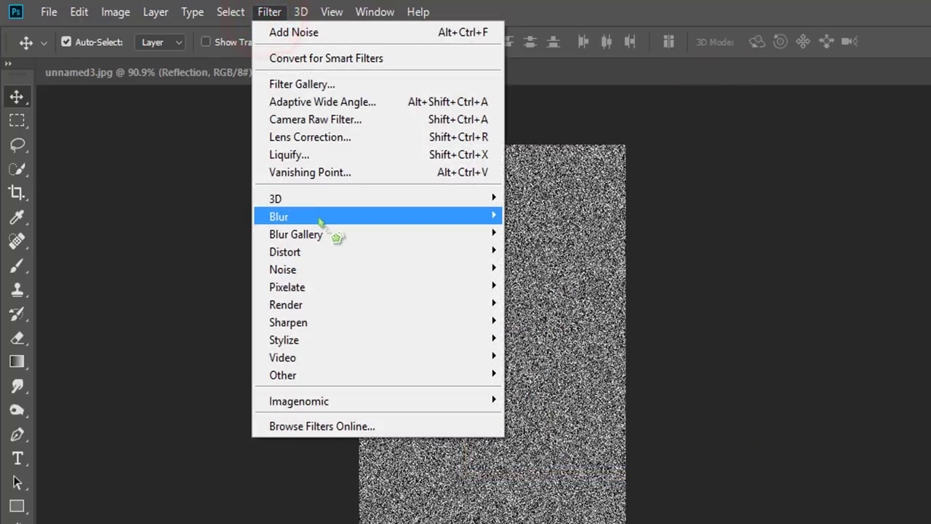
pyautogui.moveTo(279, 217)
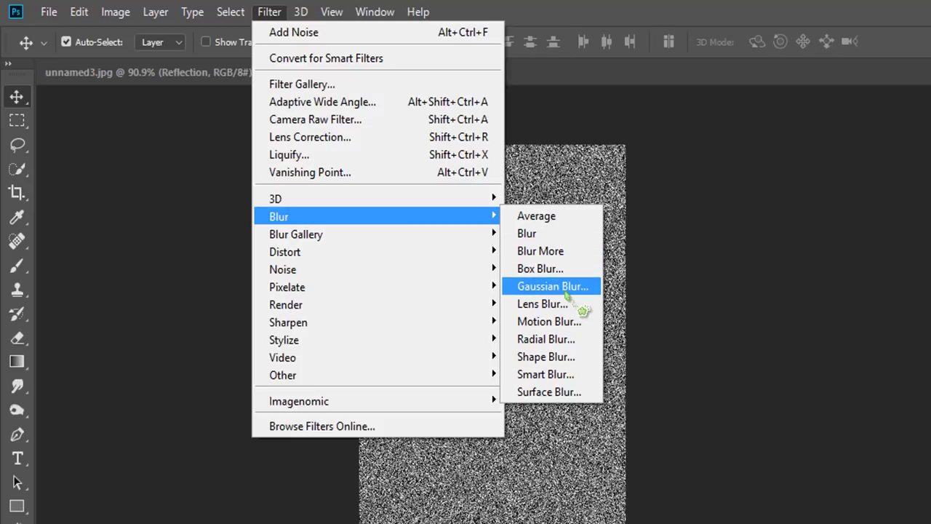
pyautogui.click(567, 292)
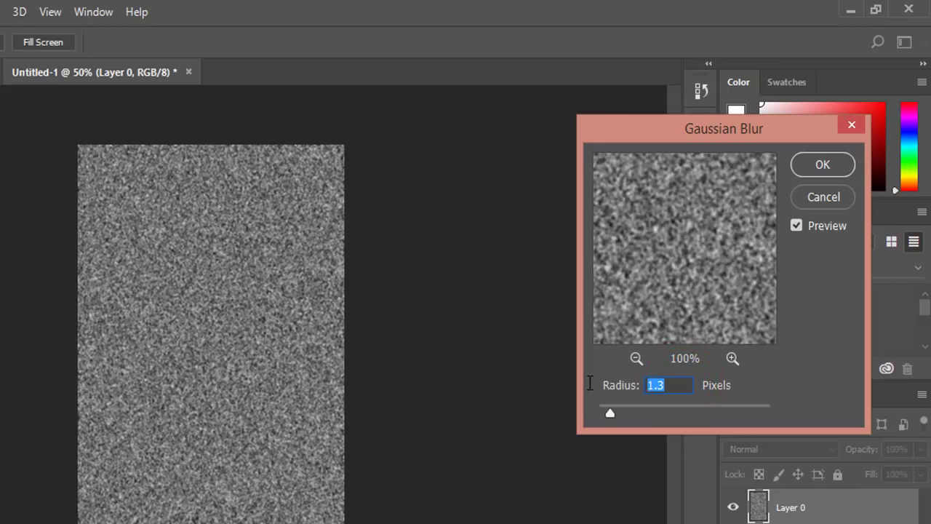
pyautogui.write('1.3')
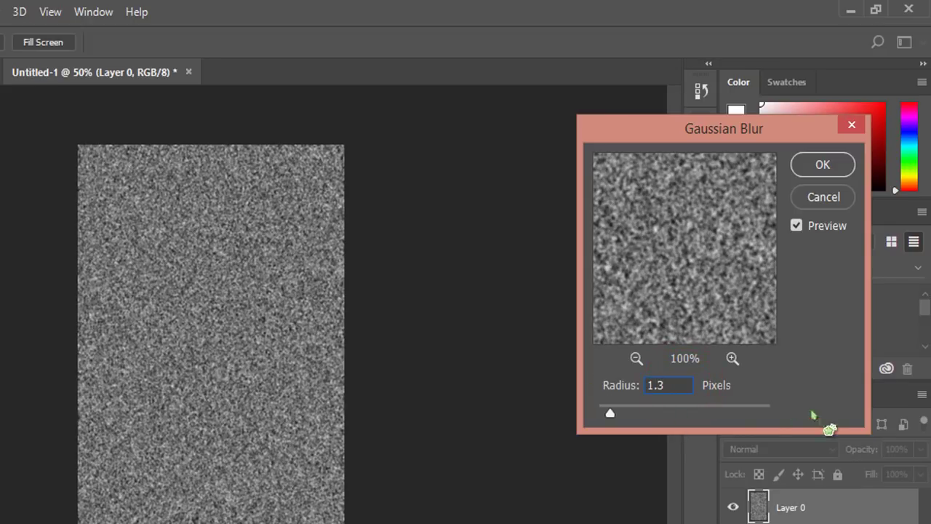
pyautogui.click(823, 165)
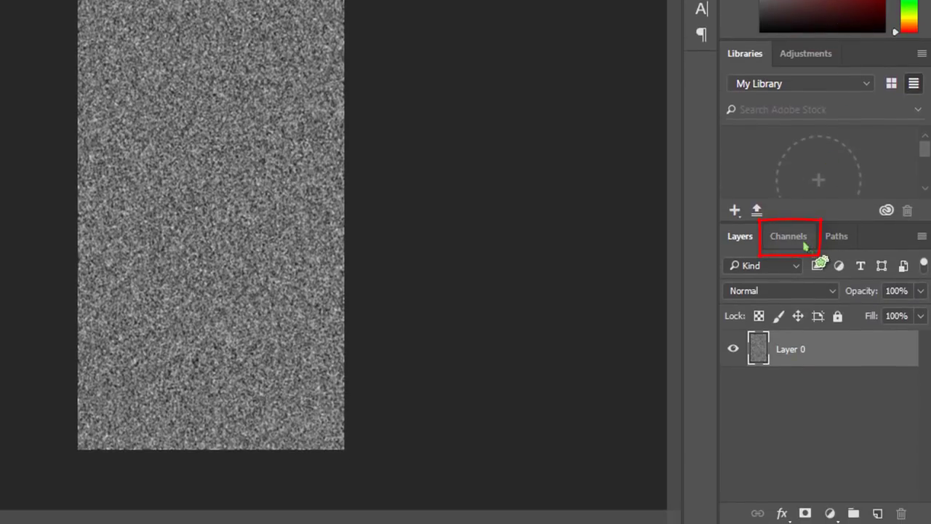
# In Channels, briefly view Red, then apply an Emboss at 180° to all channels.
pyautogui.click(803, 243)
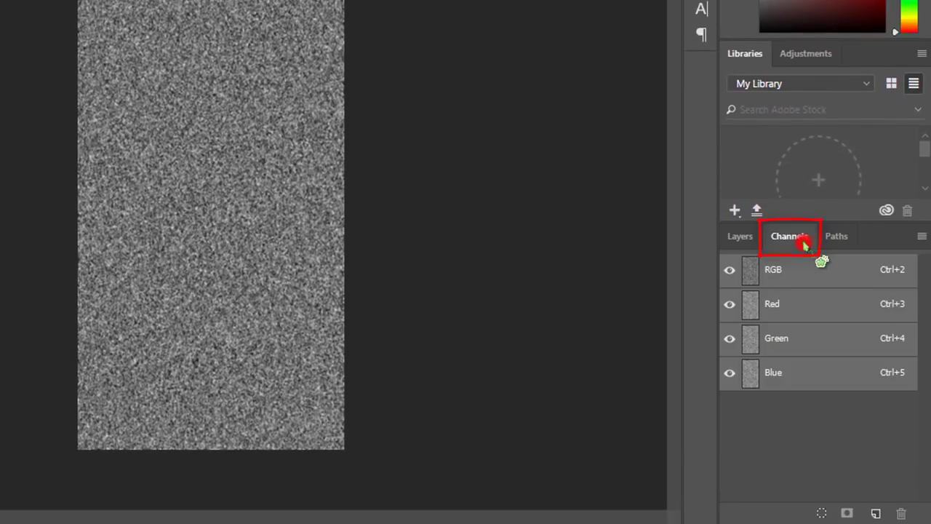
pyautogui.click(852, 315)
pyautogui.click(732, 271)
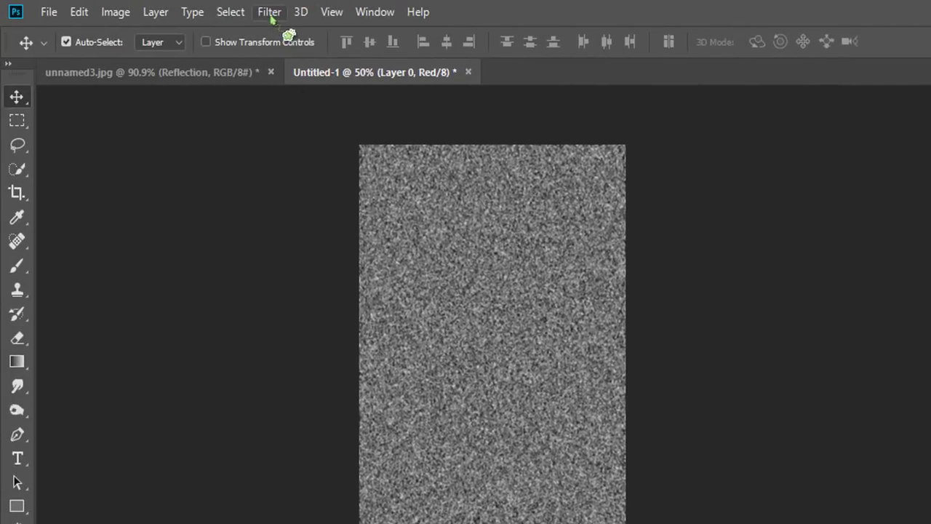
pyautogui.click(270, 13)
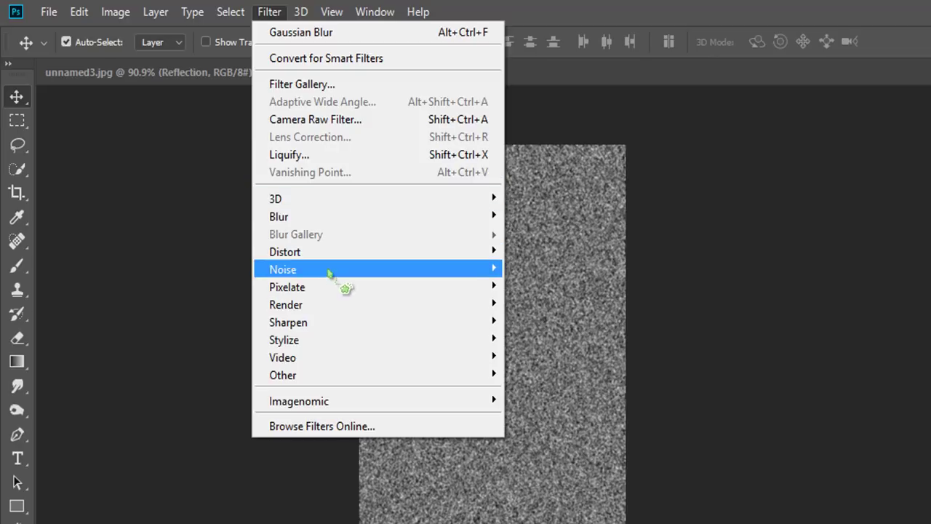
pyautogui.moveTo(284, 340)
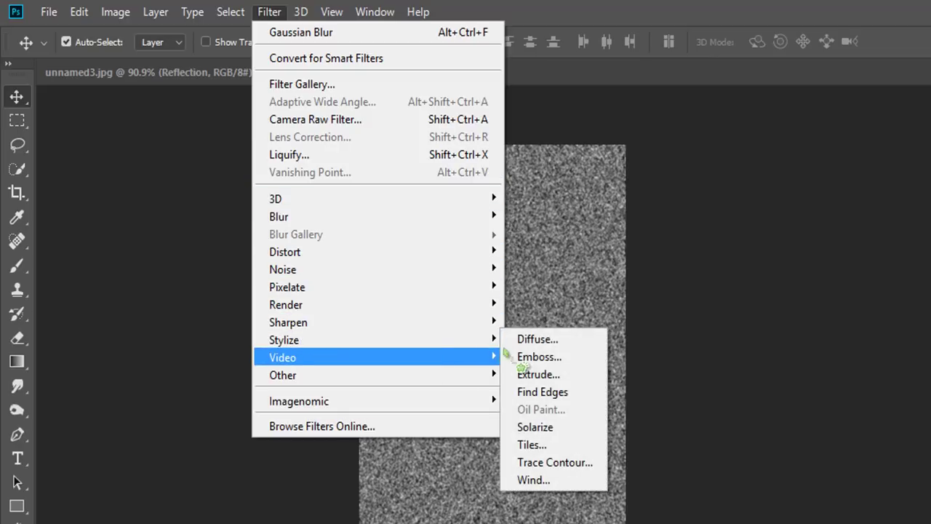
pyautogui.click(539, 357)
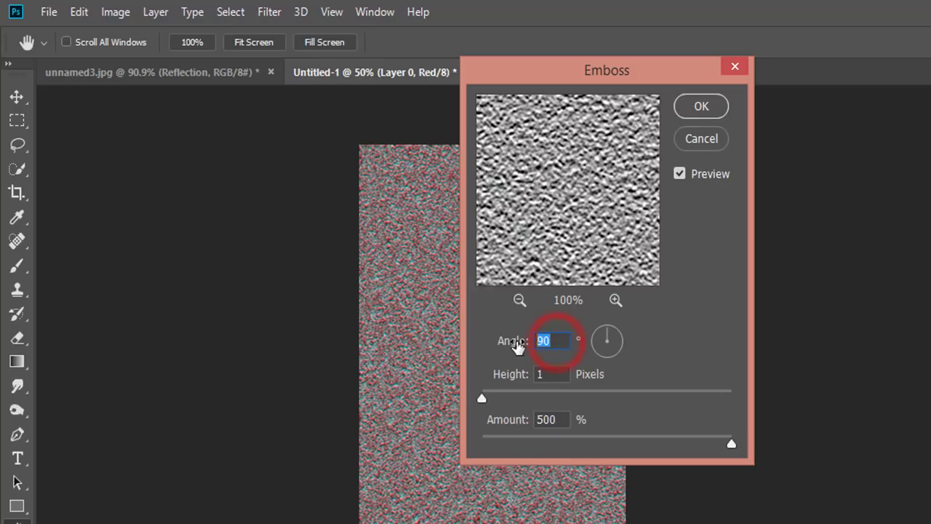
pyautogui.write('0')
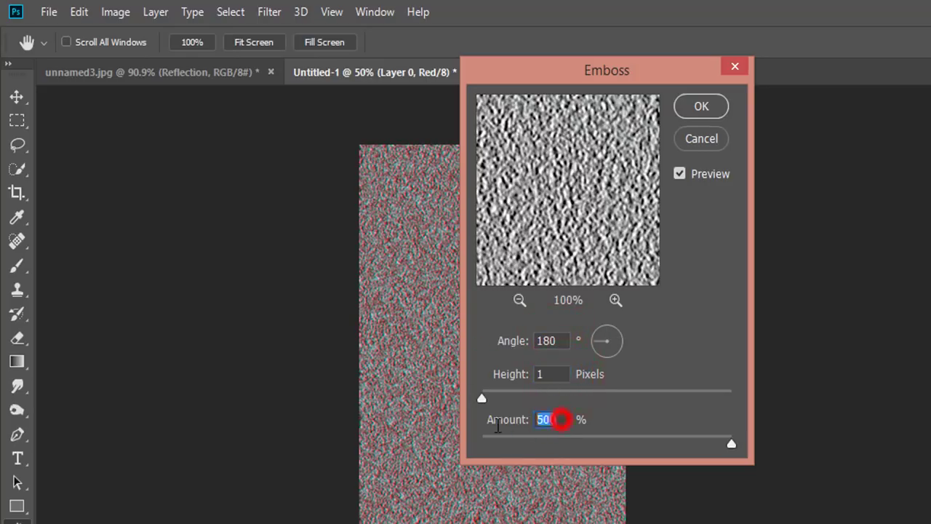
pyautogui.click(720, 108)
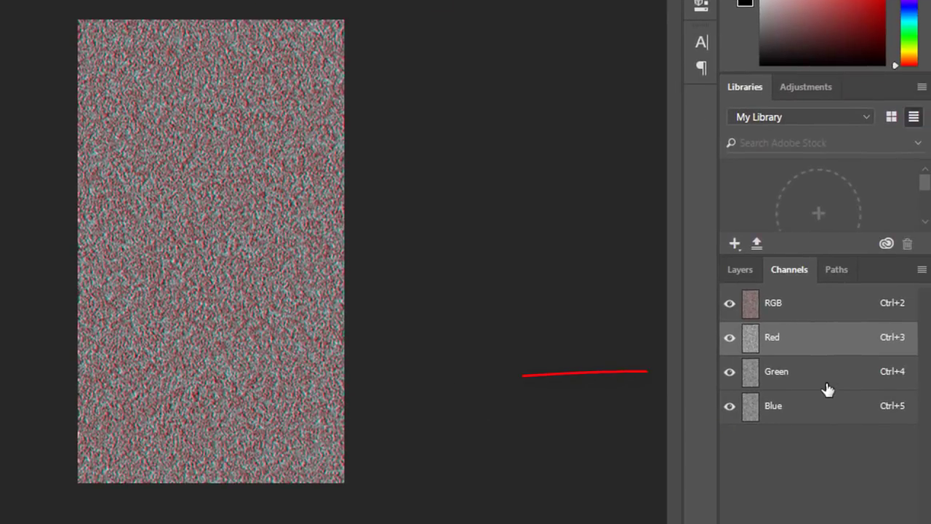
# Emboss the Green channel at 90°, height 1, 500%, then return to the RGB composite.
pyautogui.click(831, 383)
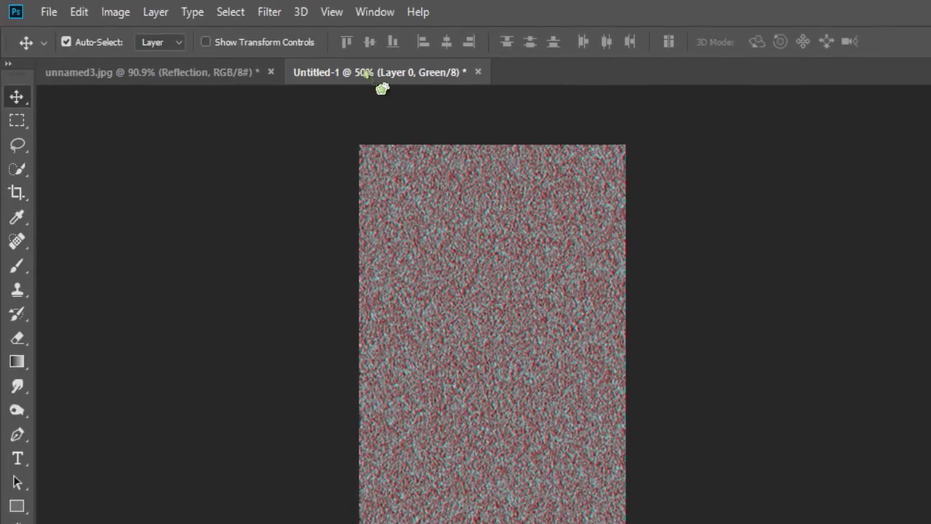
pyautogui.click(280, 14)
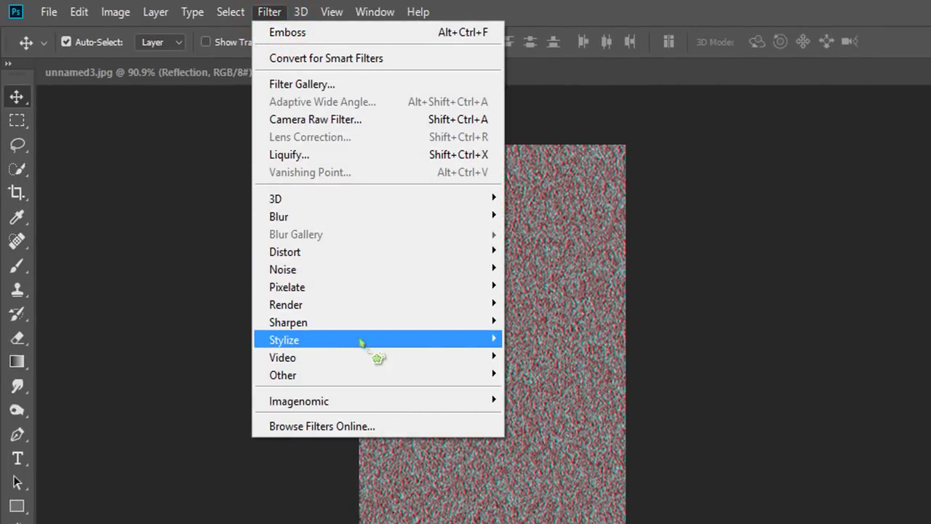
pyautogui.moveTo(305, 340)
pyautogui.click(565, 358)
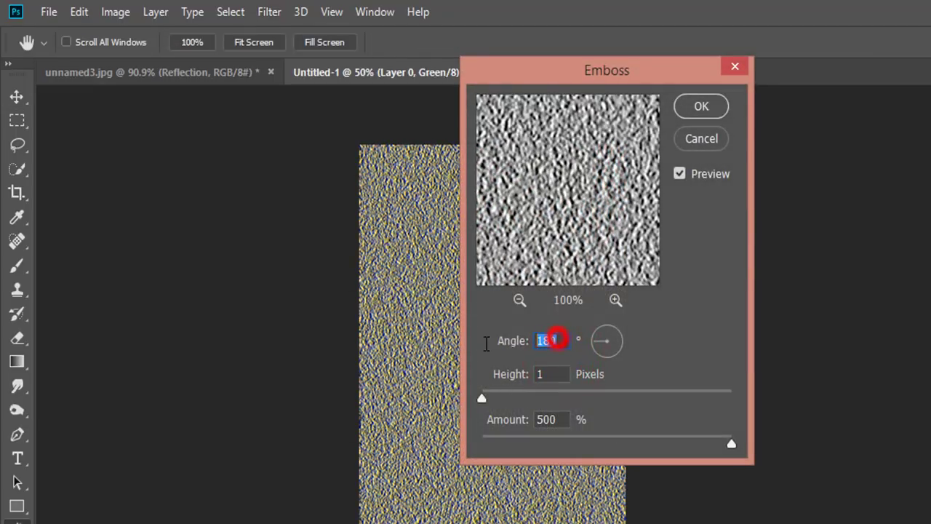
pyautogui.write('0')
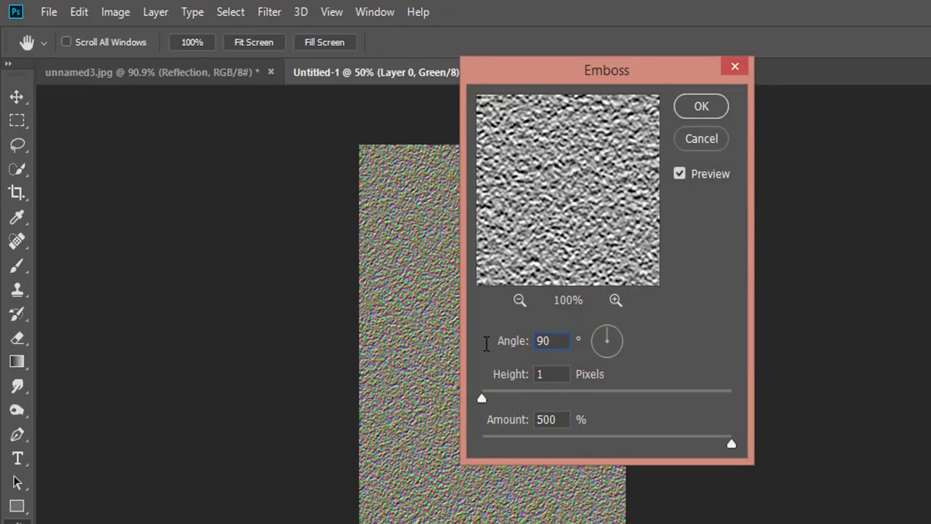
pyautogui.click(703, 109)
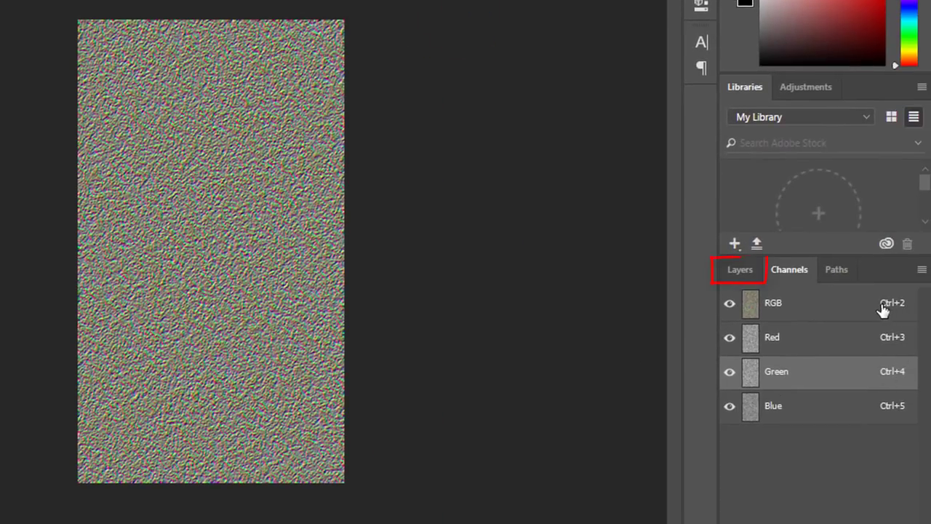
pyautogui.click(881, 306)
# Put the noise texture layer into a Perspective free transform.
pyautogui.click(742, 270)
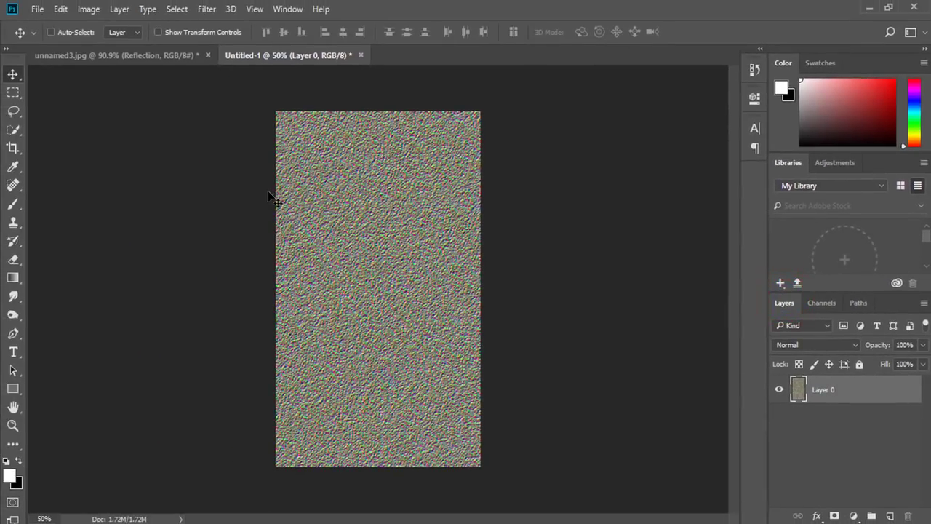
pyautogui.scroll(-2, 270, 195)
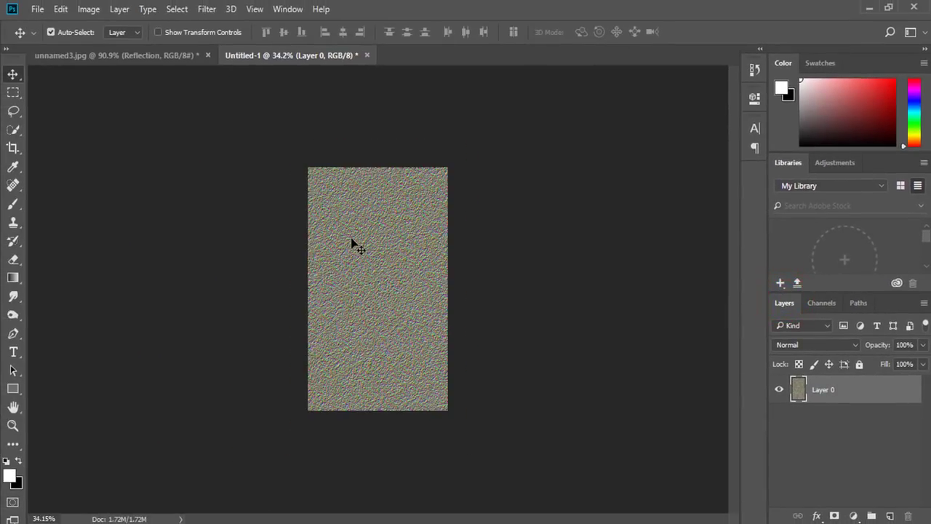
pyautogui.hotkey('ctrl', 't')
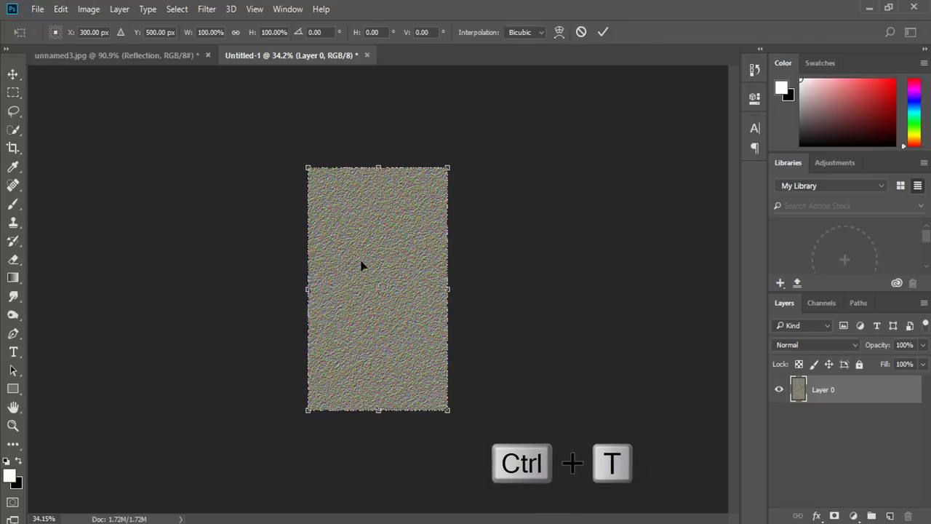
pyautogui.rightClick(363, 268)
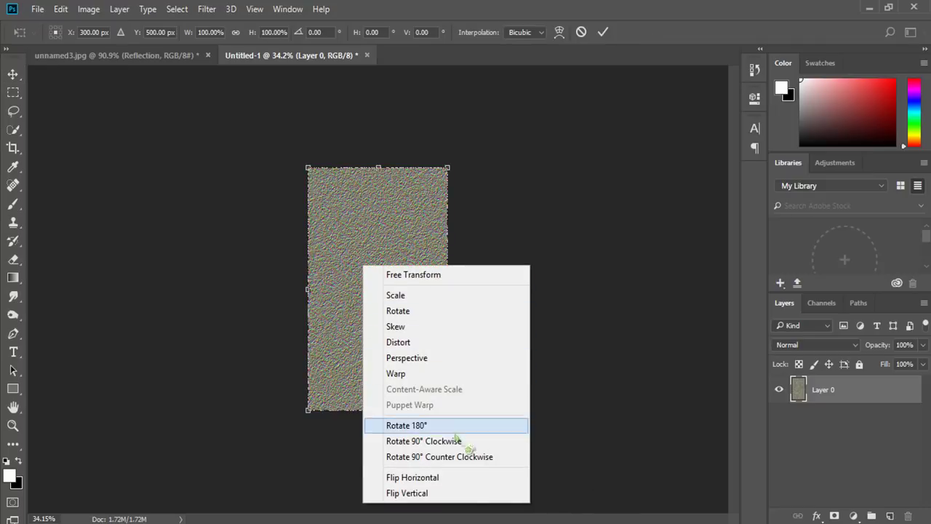
pyautogui.click(440, 358)
pyautogui.keyDown('alt'); pyautogui.scroll(-3, 439, 356); pyautogui.keyUp('alt')
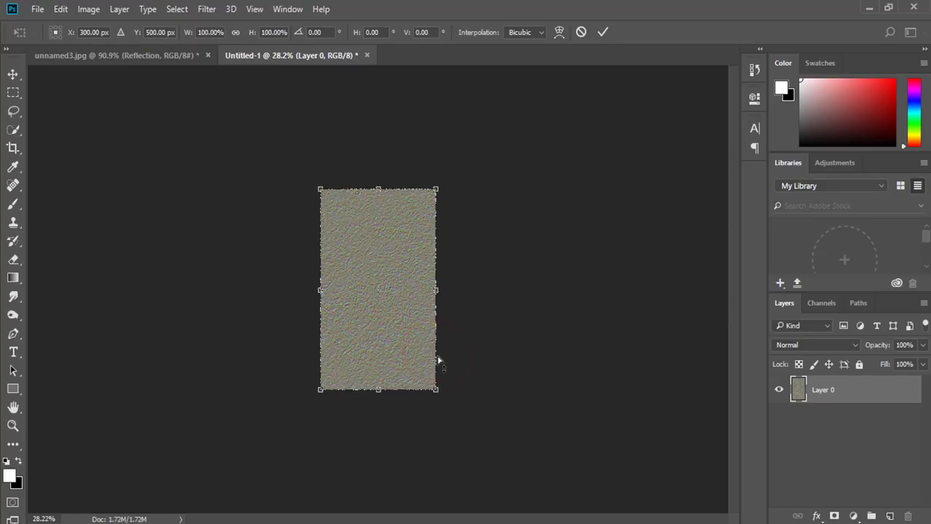
pyautogui.keyDown('alt'); pyautogui.scroll(-1, 438, 350); pyautogui.keyUp('alt')
pyautogui.keyDown('alt'); pyautogui.scroll(-1, 438, 349); pyautogui.keyUp('alt')
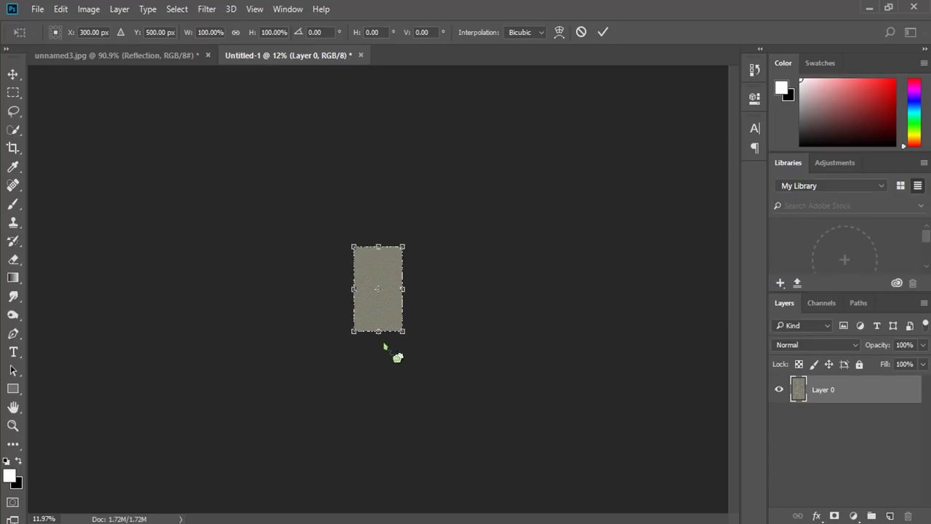
pyautogui.keyDown('alt'); pyautogui.scroll(-1, 356, 336); pyautogui.keyUp('alt')
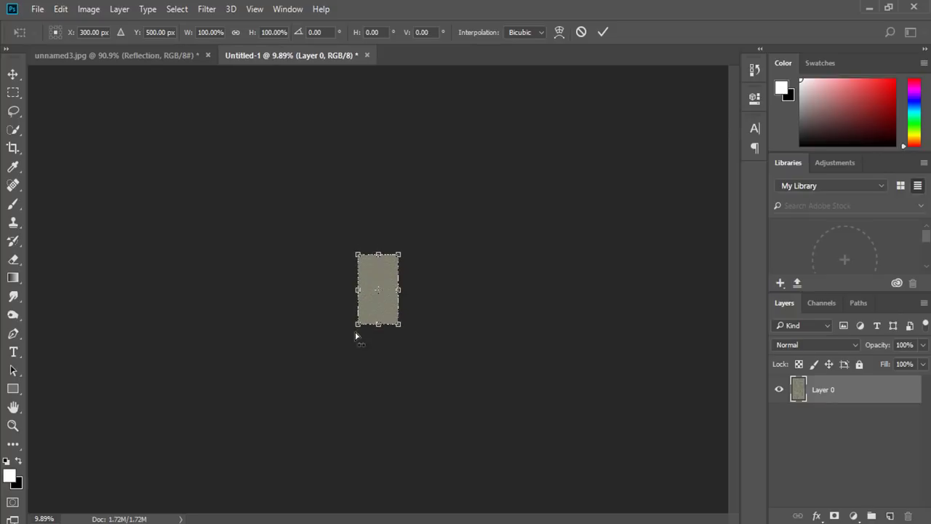
# Spread the bottom corners far outward and commit, so the ripples recede toward the horizon.
pyautogui.moveTo(358, 327); pyautogui.dragTo(1, 439)
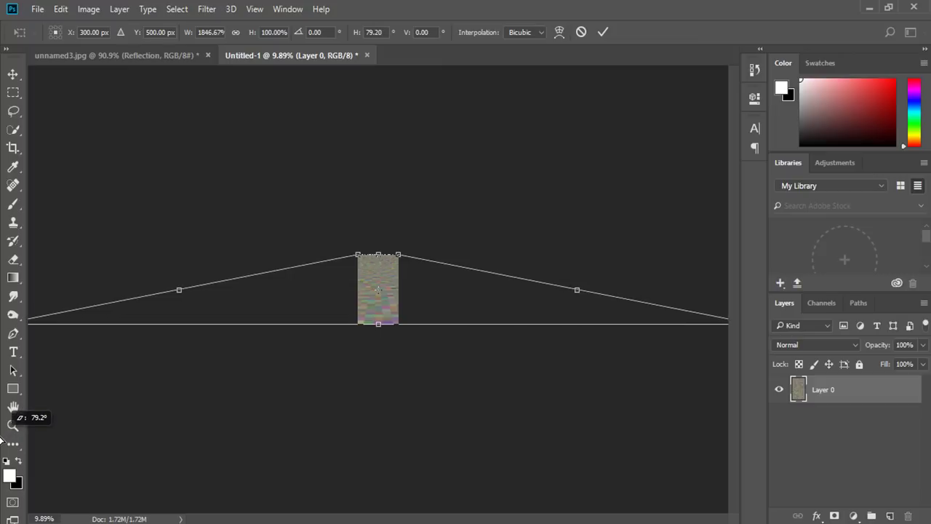
pyautogui.keyDown('alt'); pyautogui.scroll(-6, 164, 390); pyautogui.keyUp('alt')
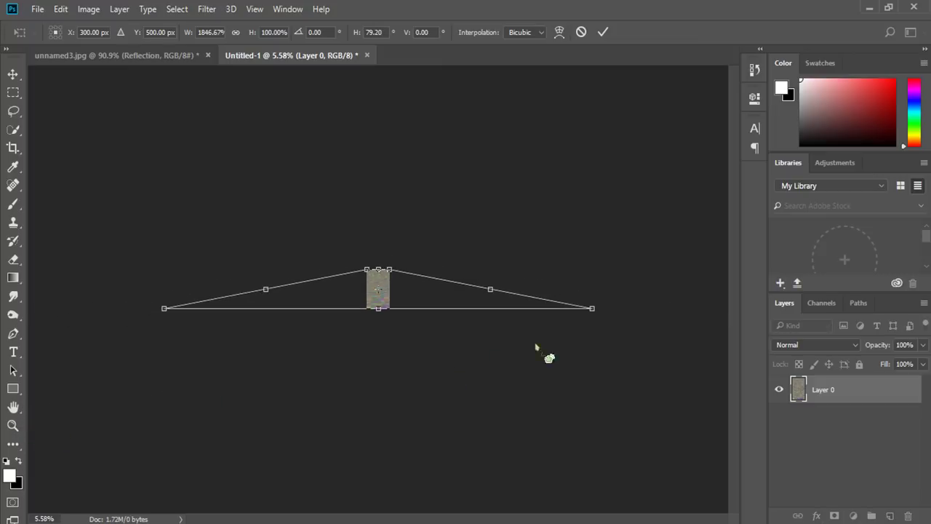
pyautogui.moveTo(594, 308)
pyautogui.mouseDown()
pyautogui.moveTo(615, 312)
pyautogui.moveTo(594, 314)
pyautogui.mouseUp()
pyautogui.click(604, 32)
pyautogui.scroll(2, 384, 331)
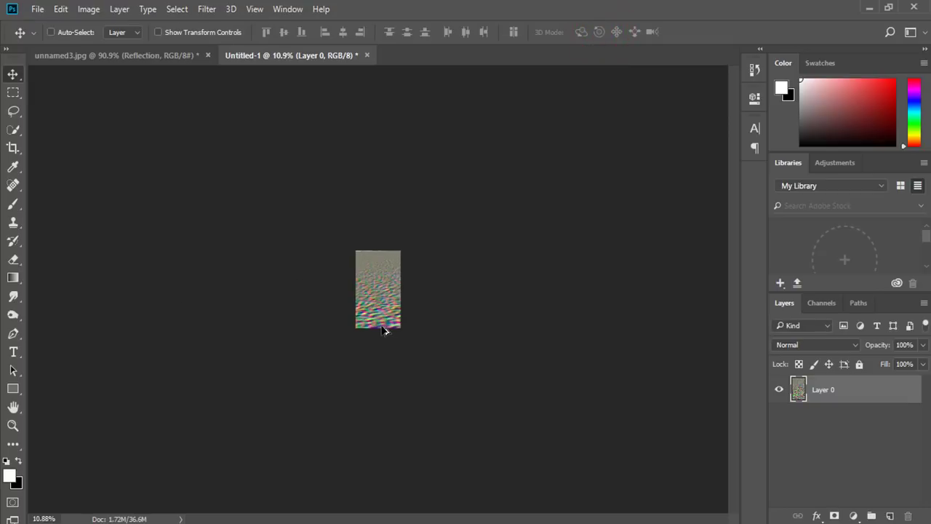
pyautogui.scroll(2, 384, 330)
pyautogui.scroll(2, 384, 330)
pyautogui.scroll(2, 384, 330)
pyautogui.scroll(1, 385, 331)
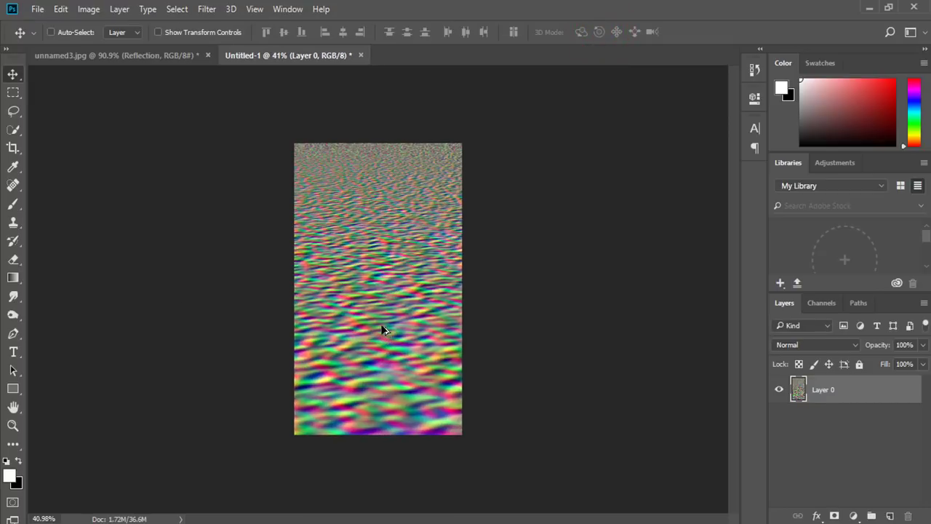
pyautogui.scroll(1, 384, 331)
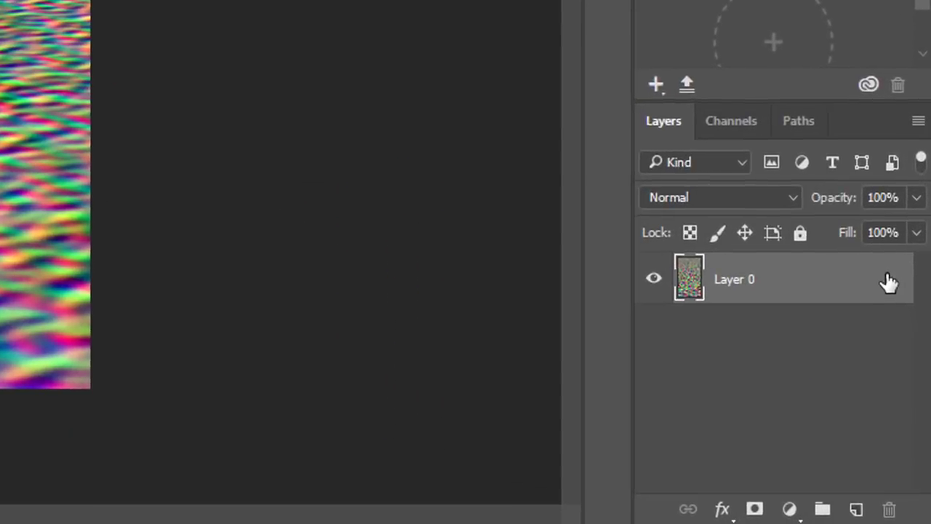
# Flatten the texture, save it as 'water ripples - displace map.psd', and return to unnamed3.jpg.
pyautogui.rightClick(910, 391)
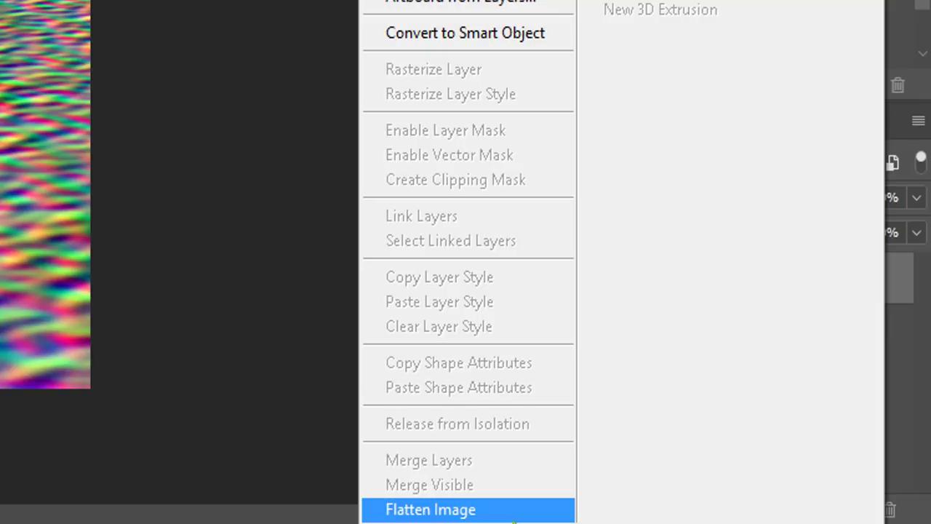
pyautogui.click(514, 518)
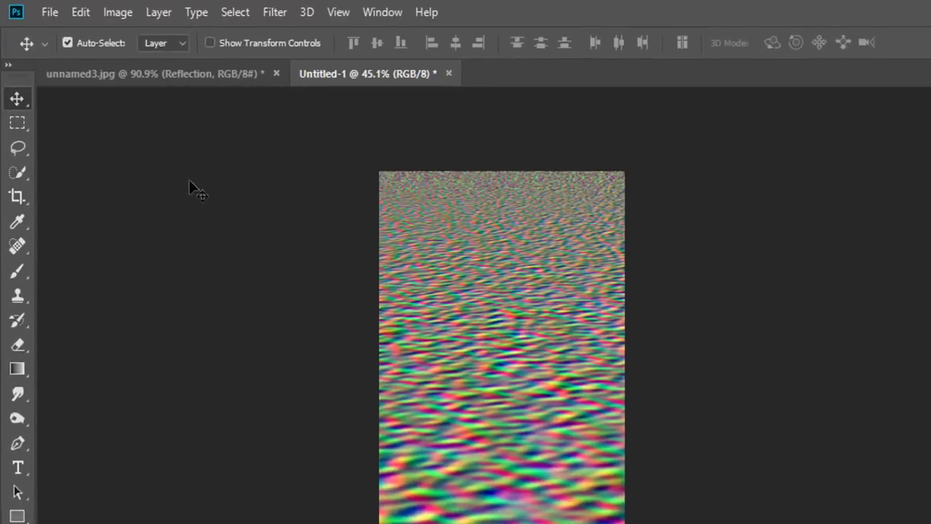
pyautogui.click(51, 13)
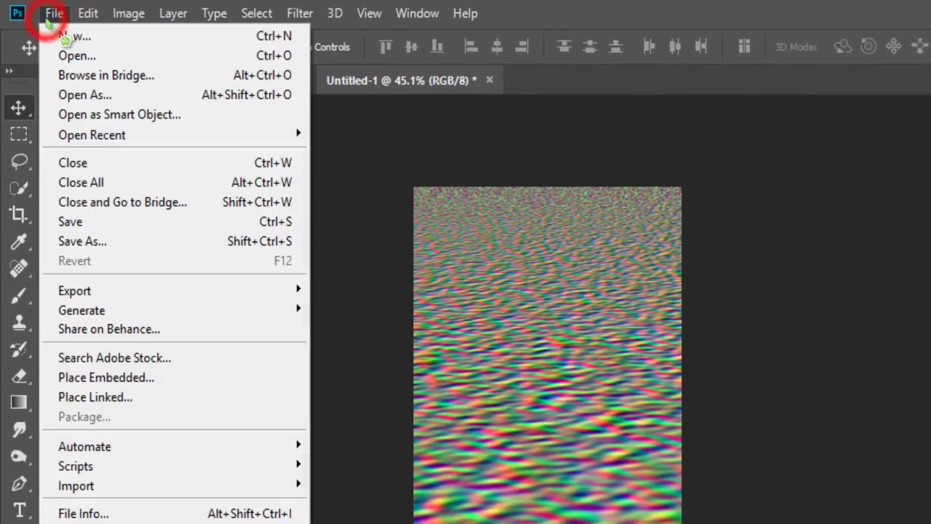
pyautogui.click(116, 241)
pyautogui.write('water ripples - displace map')
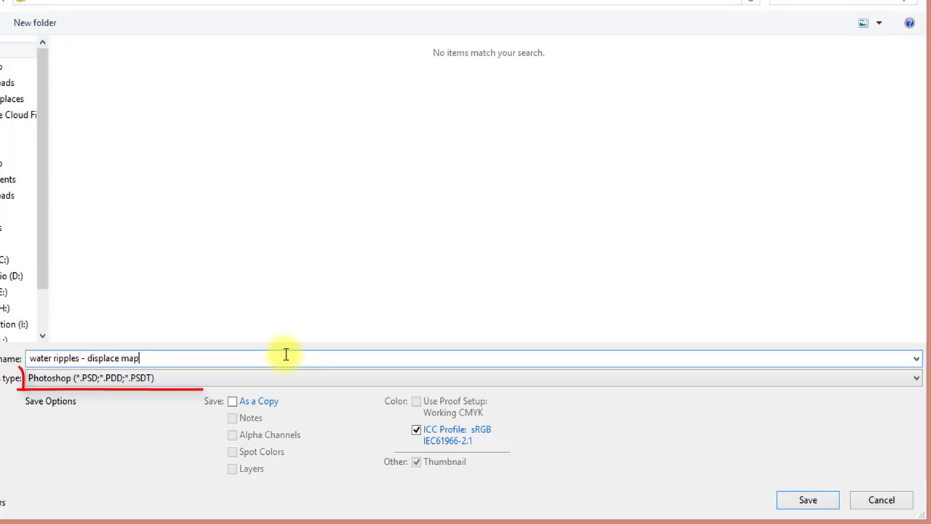
pyautogui.click(807, 502)
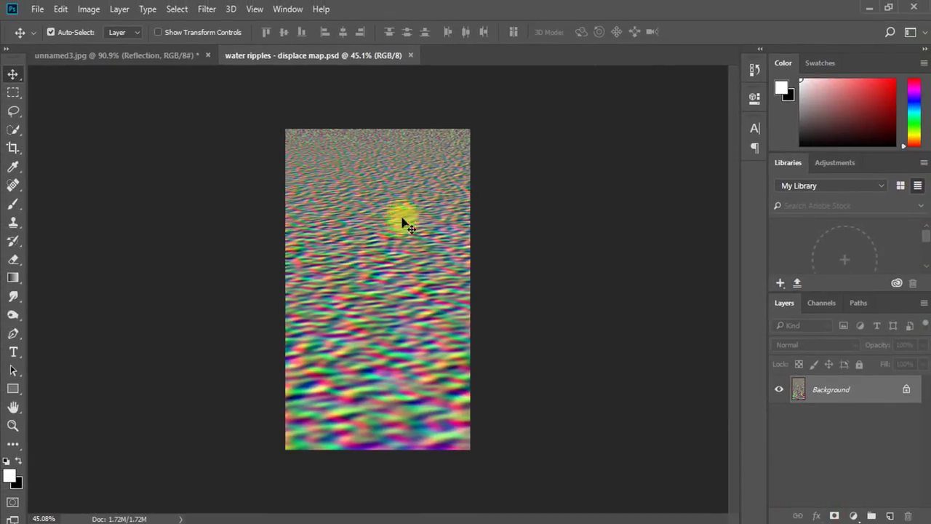
pyautogui.click(175, 56)
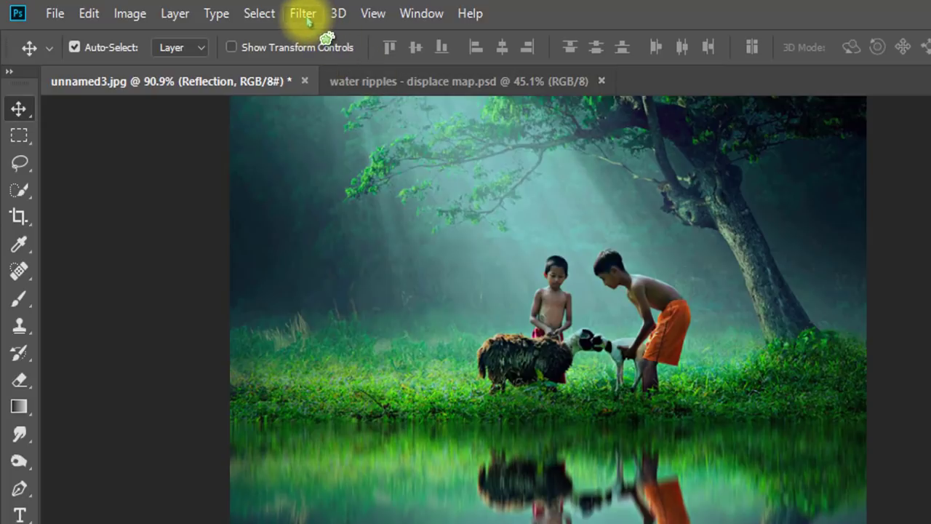
# Apply Displace at horizontal 10, vertical 40 to Reflection, using 'water ripples - displace map.psd'.
pyautogui.click(303, 13)
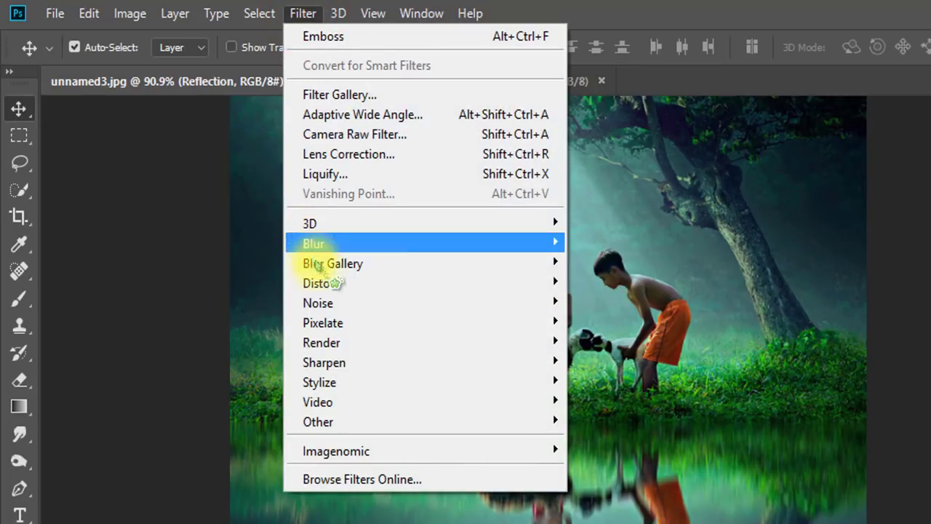
pyautogui.moveTo(320, 283)
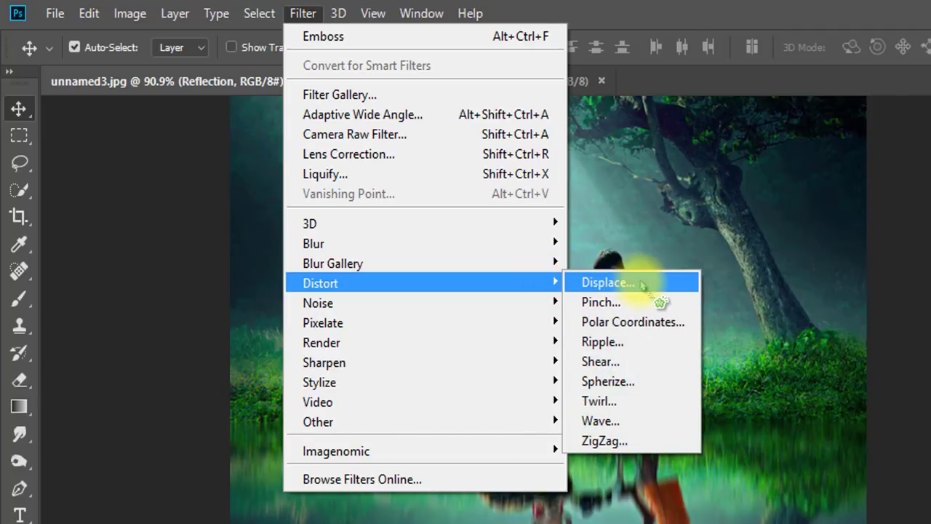
pyautogui.click(642, 283)
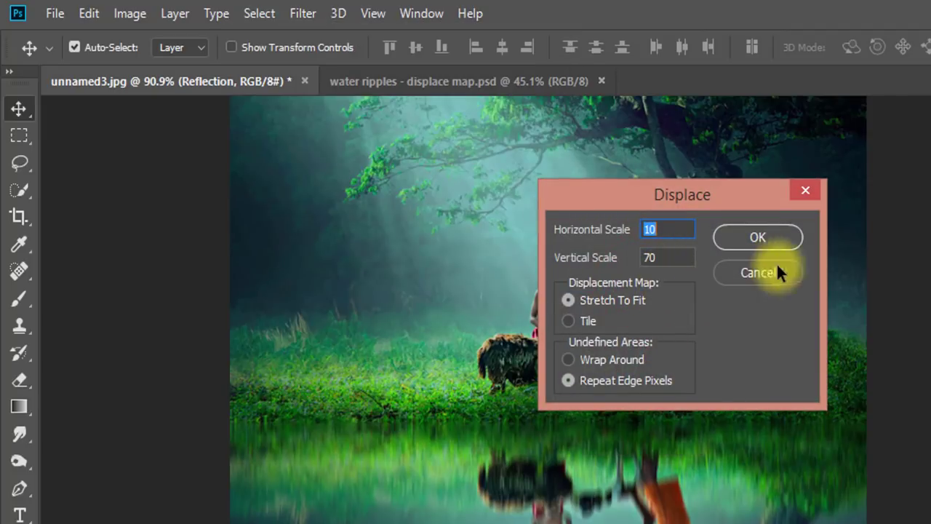
pyautogui.click(668, 257)
pyautogui.write('40')
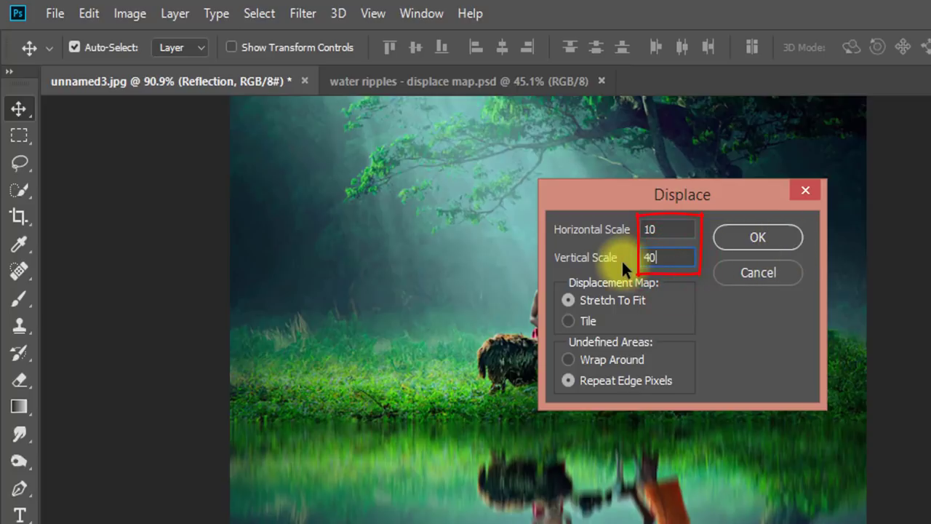
pyautogui.click(757, 238)
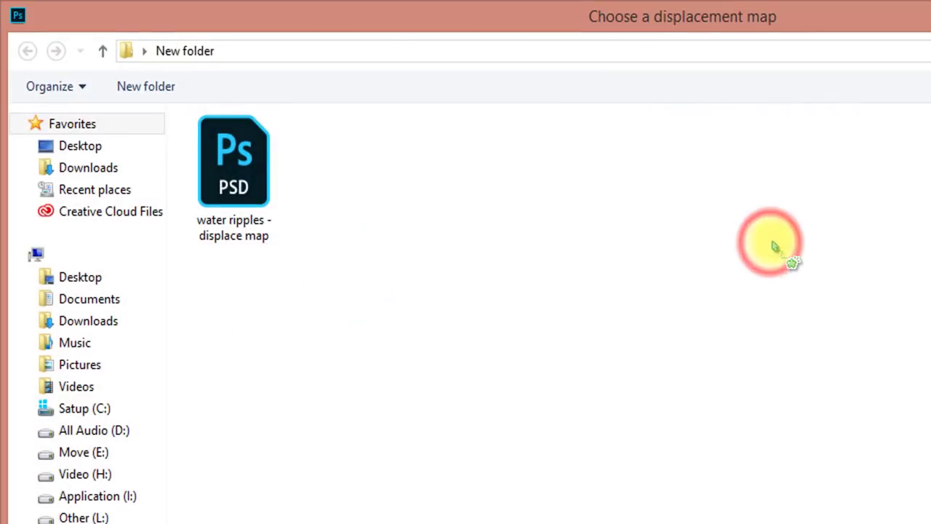
pyautogui.click(282, 202)
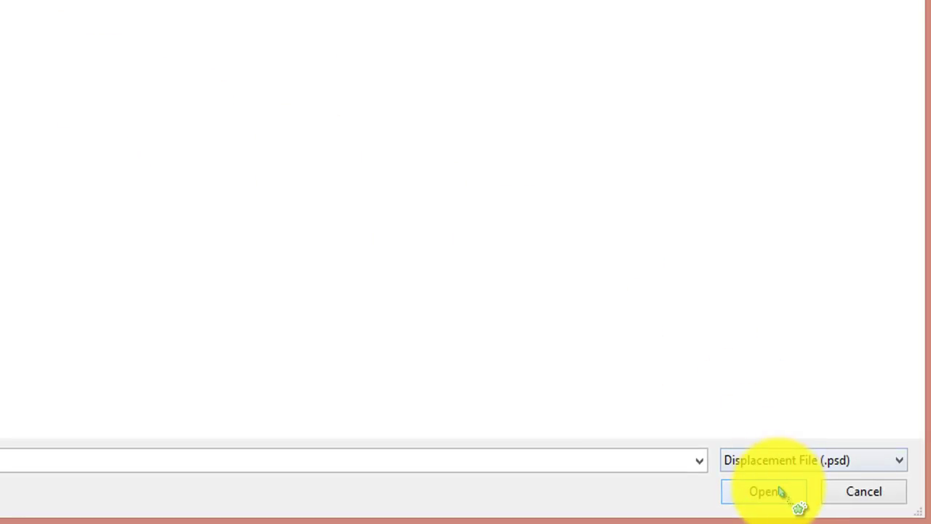
pyautogui.click(780, 493)
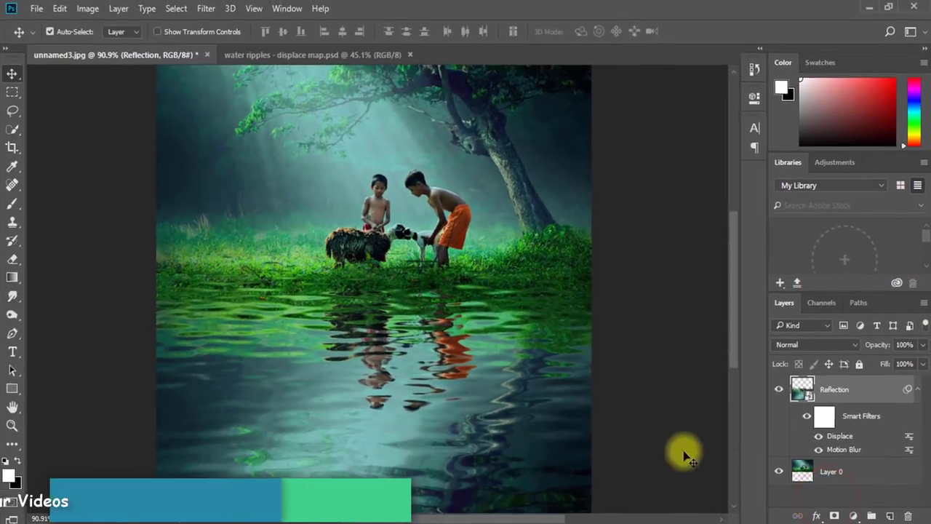
pyautogui.scroll(-1, 383, 345)
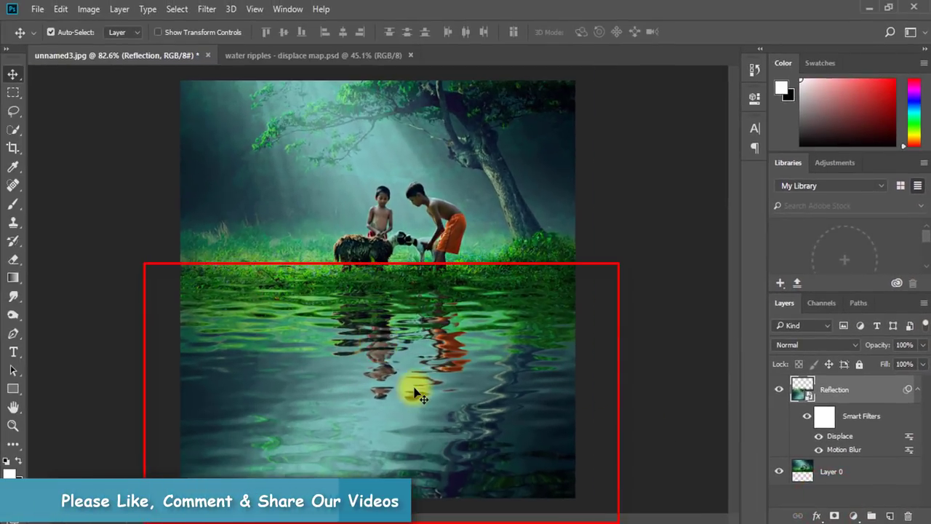
# Reopen the Displace smart filter, change its vertical scale, and reapply the ripple map.
pyautogui.doubleClick(840, 436)
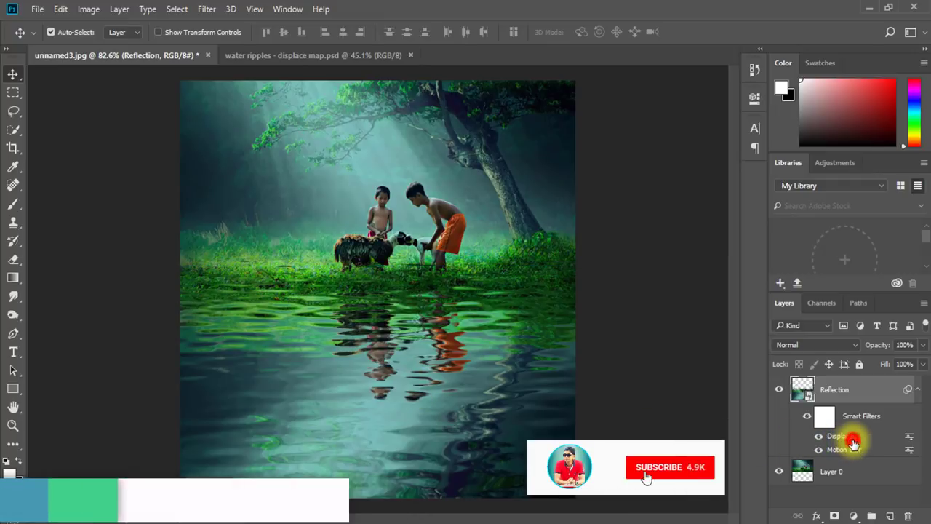
pyautogui.doubleClick(445, 176)
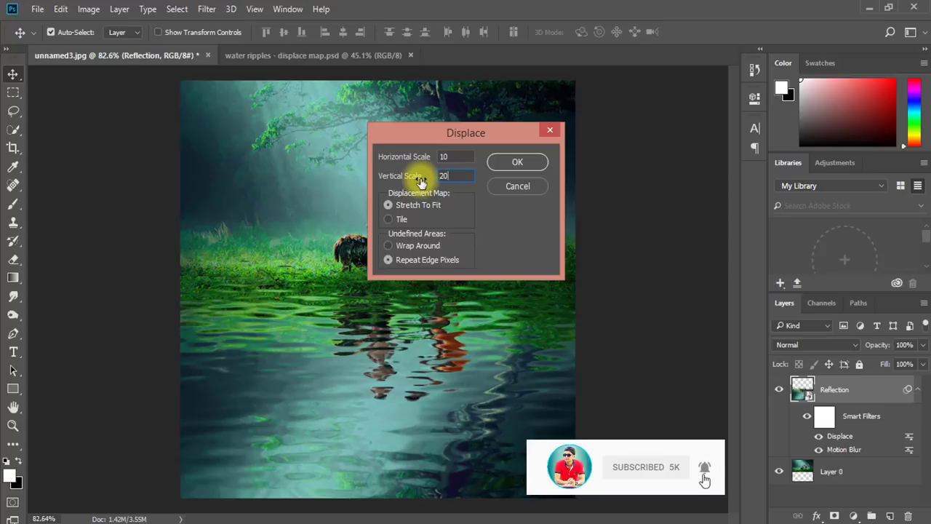
pyautogui.click(516, 164)
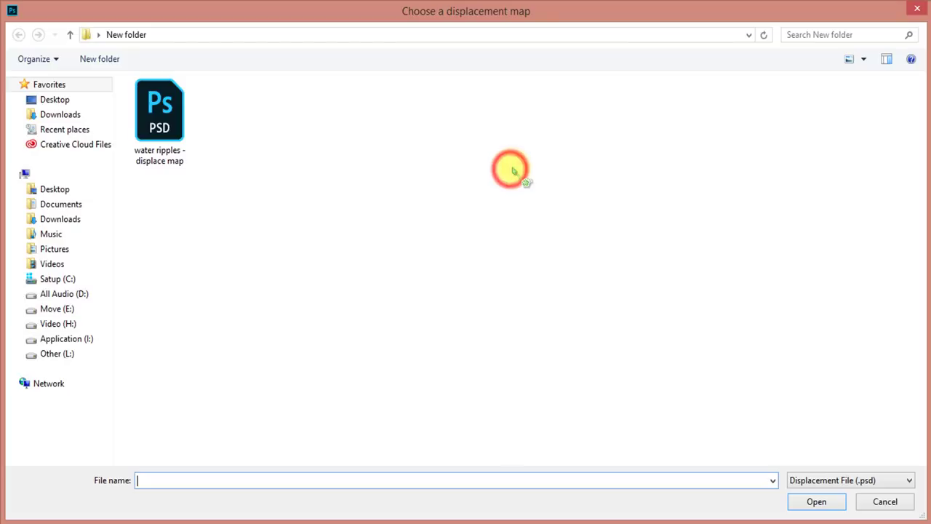
pyautogui.click(158, 115)
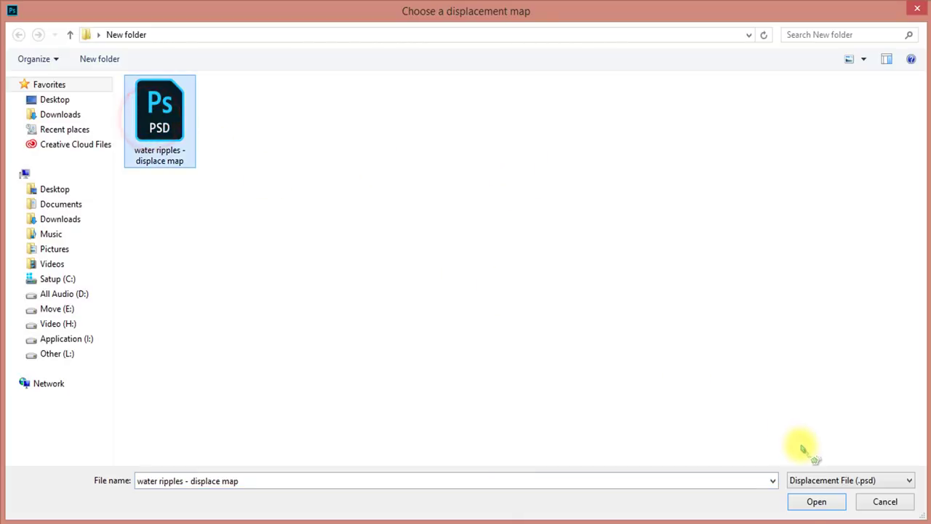
pyautogui.click(800, 501)
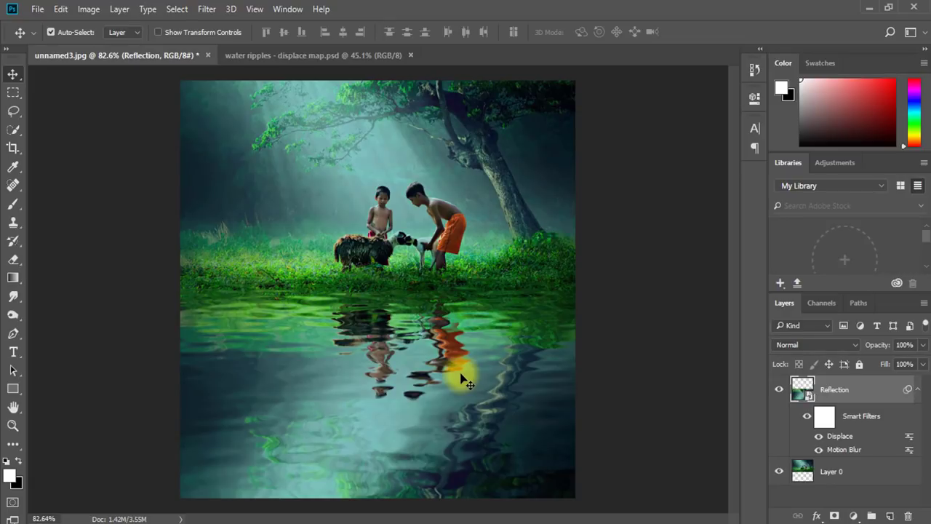
# Reapply Displace at horizontal 10, vertical 15 with the ripple map, then collapse the filter list.
pyautogui.doubleClick(840, 436)
pyautogui.doubleClick(459, 176)
pyautogui.write('15')
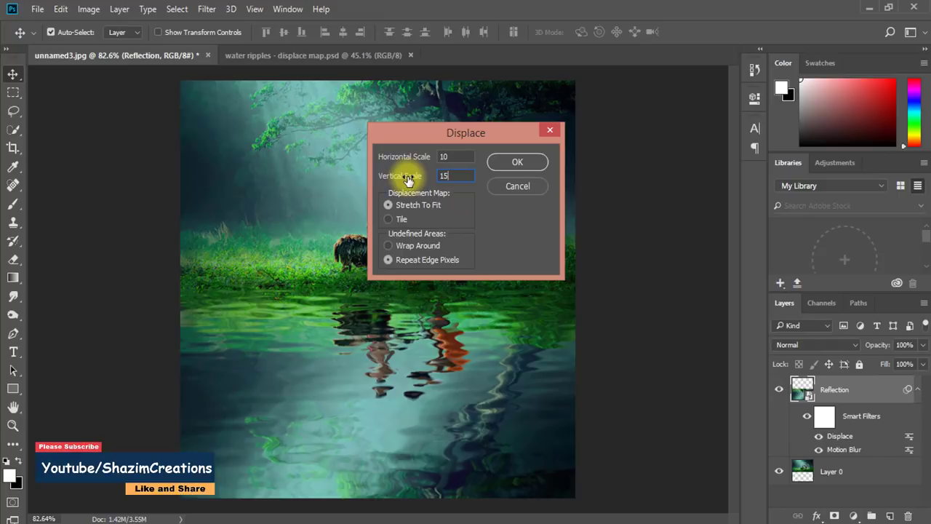
pyautogui.click(539, 161)
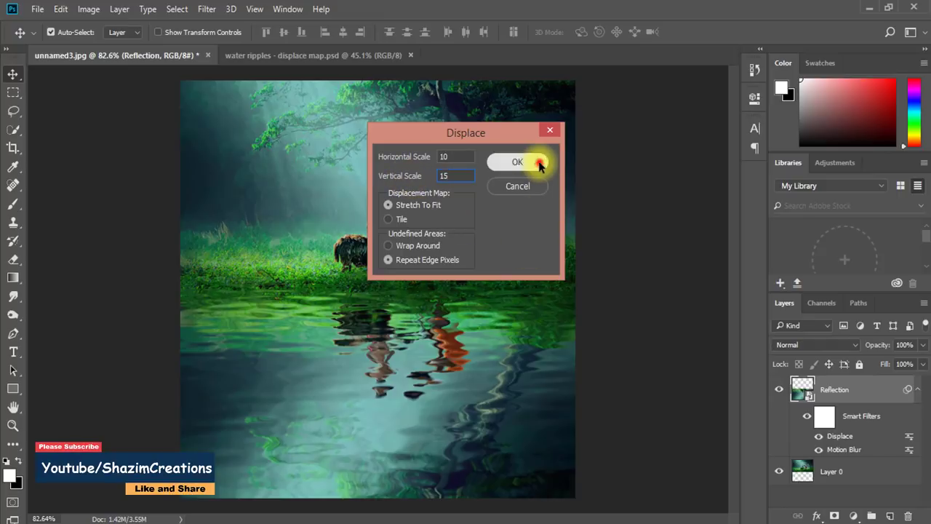
pyautogui.click(186, 131)
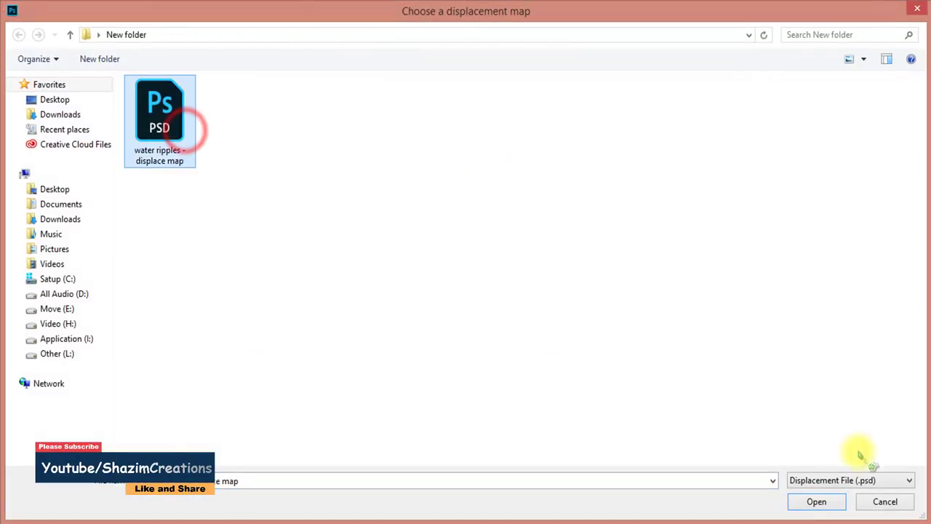
pyautogui.click(822, 502)
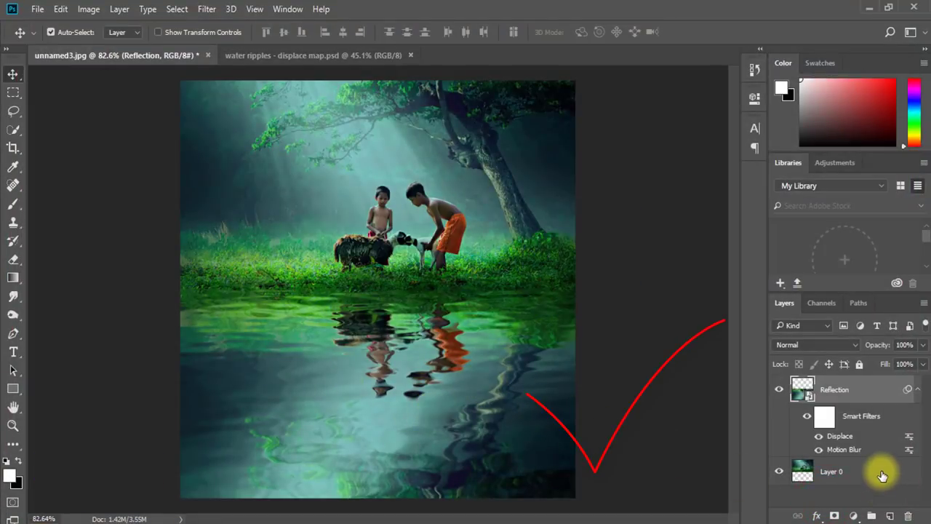
pyautogui.scroll(-1, 436, 357)
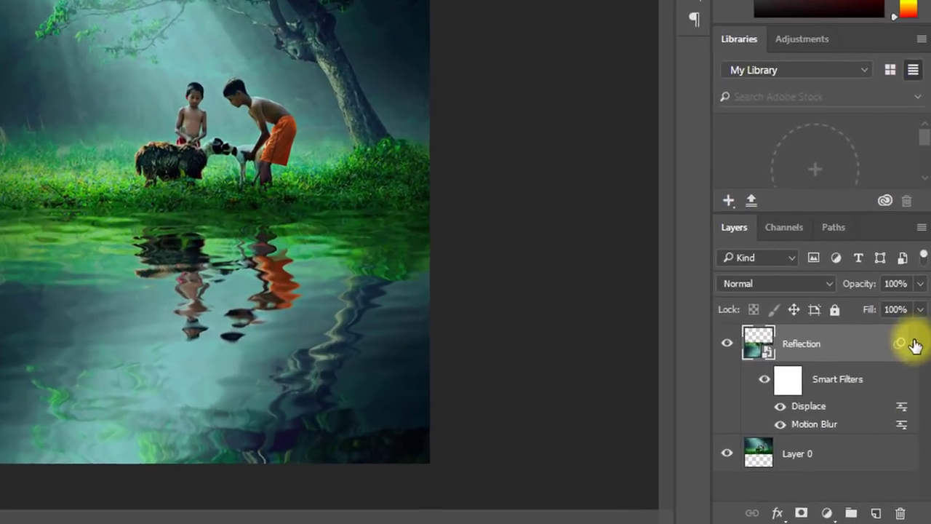
pyautogui.click(915, 345)
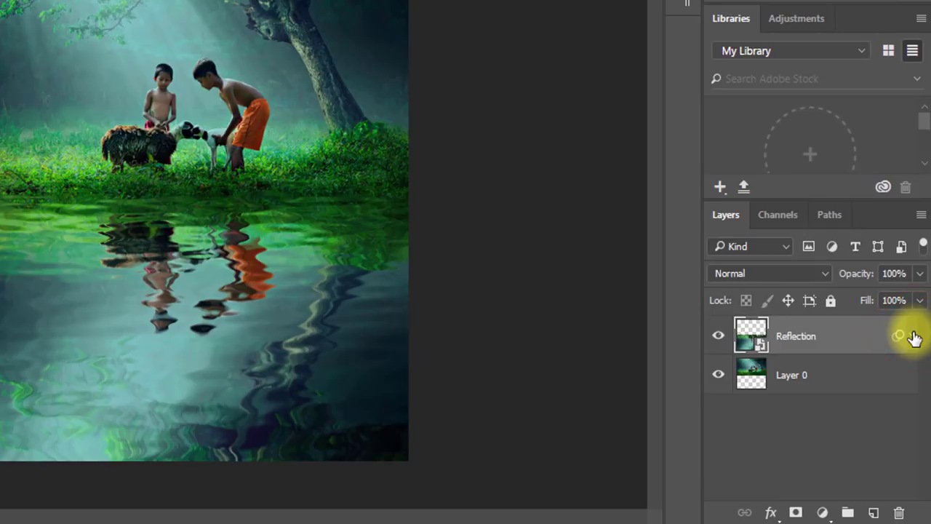
# Add Layer 1 and draw a short reflected gradient, giving a soft white band at the waterline.
pyautogui.click(875, 513)
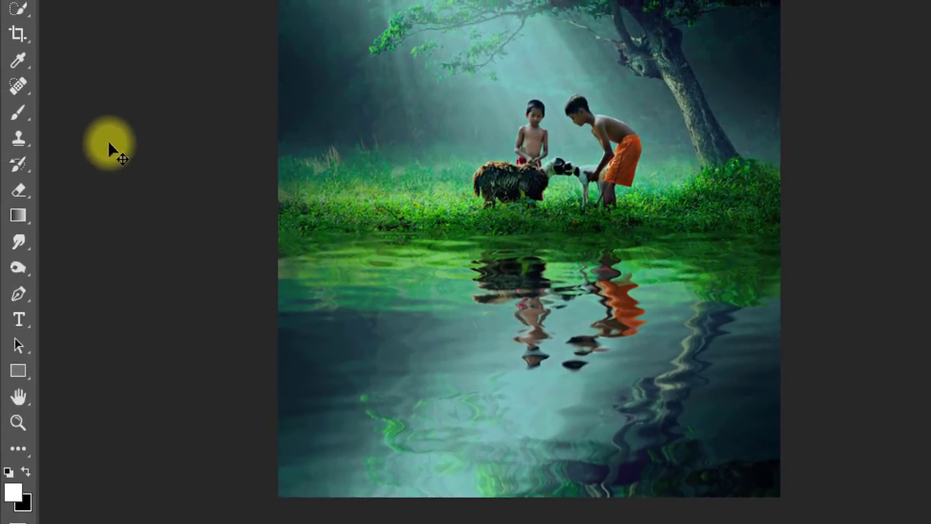
pyautogui.click(18, 216)
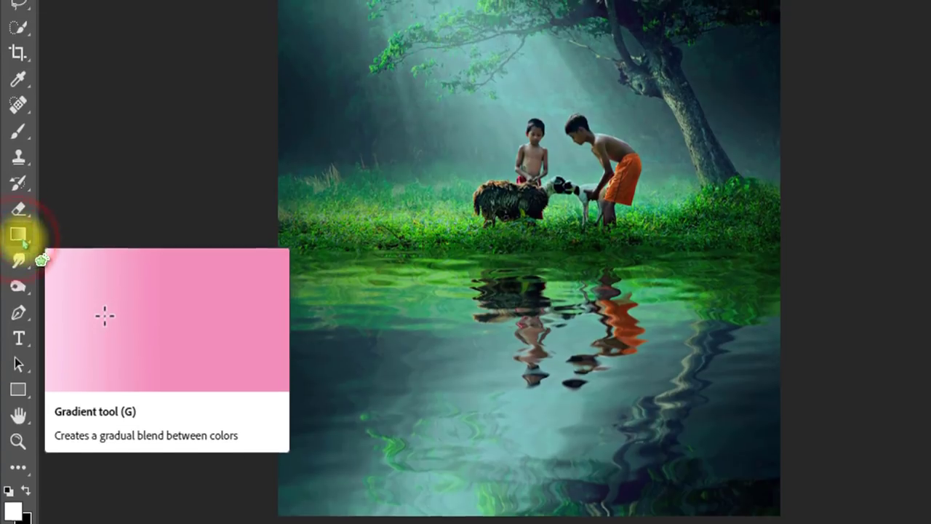
pyautogui.click(245, 45)
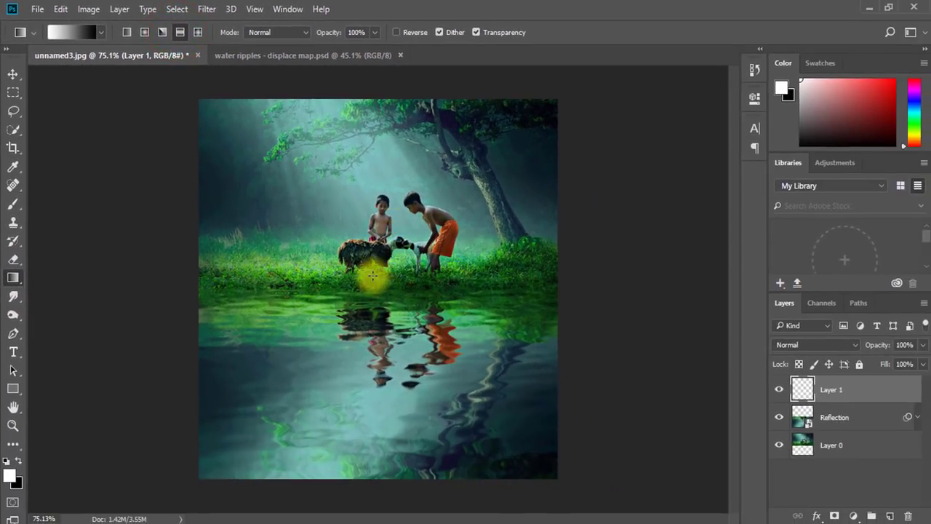
pyautogui.moveTo(373, 277); pyautogui.dragTo(372, 280)
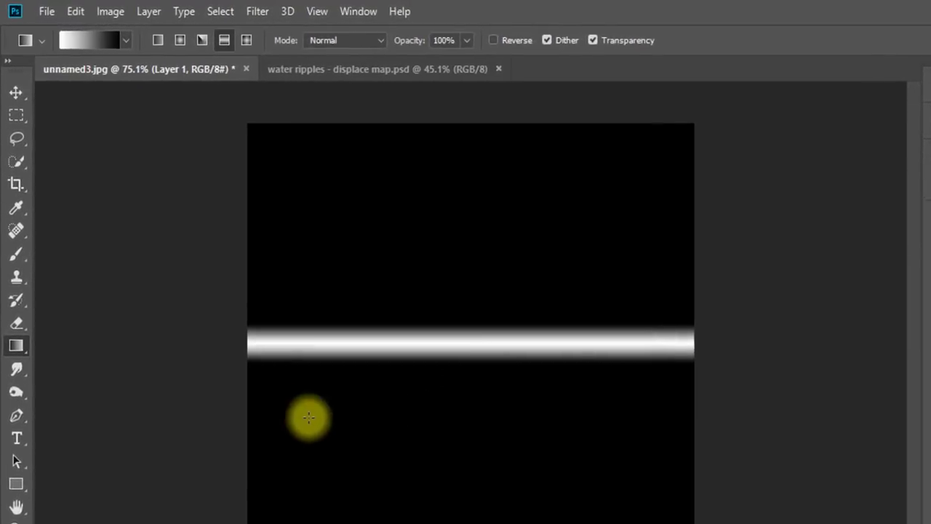
pyautogui.click(32, 107)
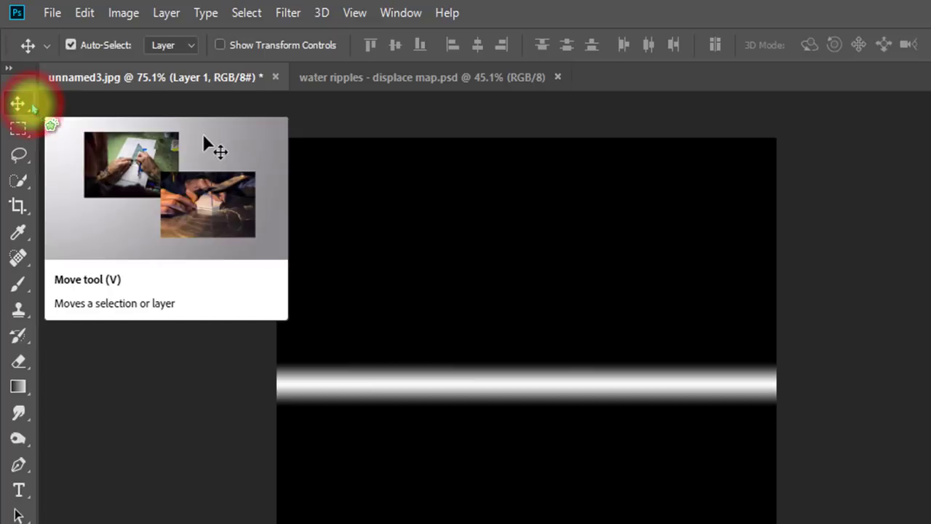
pyautogui.click(85, 13)
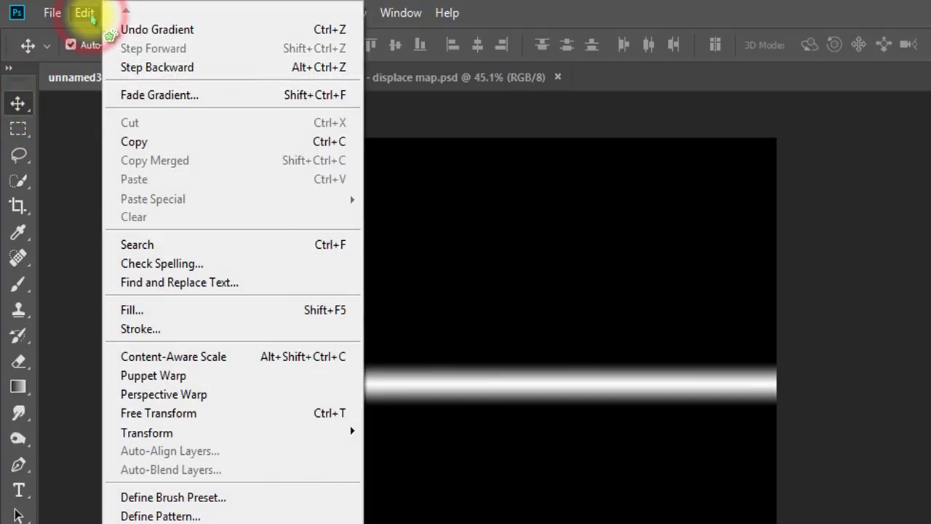
pyautogui.click(86, 13)
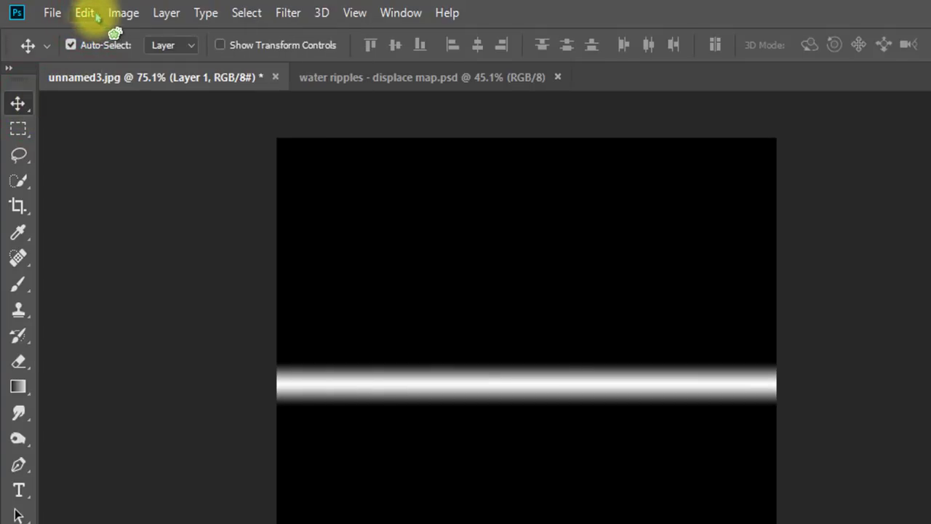
pyautogui.click(123, 12)
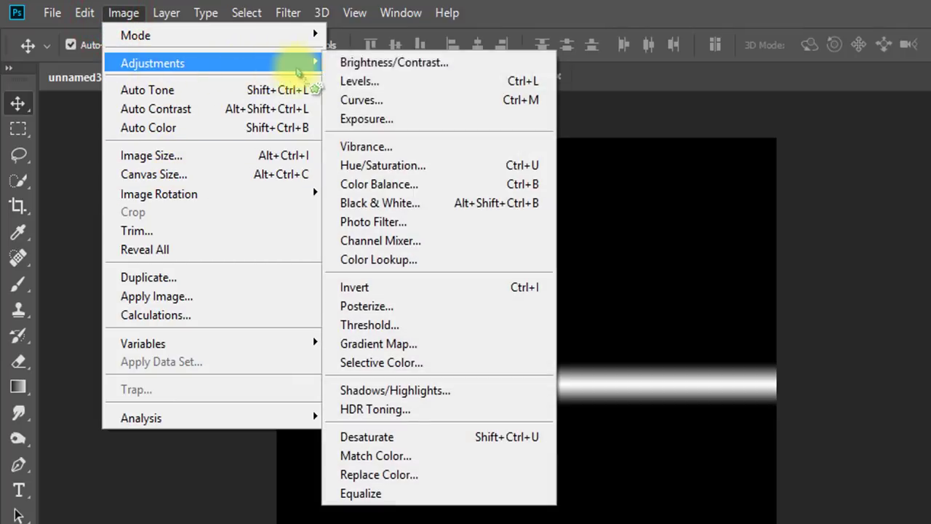
pyautogui.moveTo(153, 62)
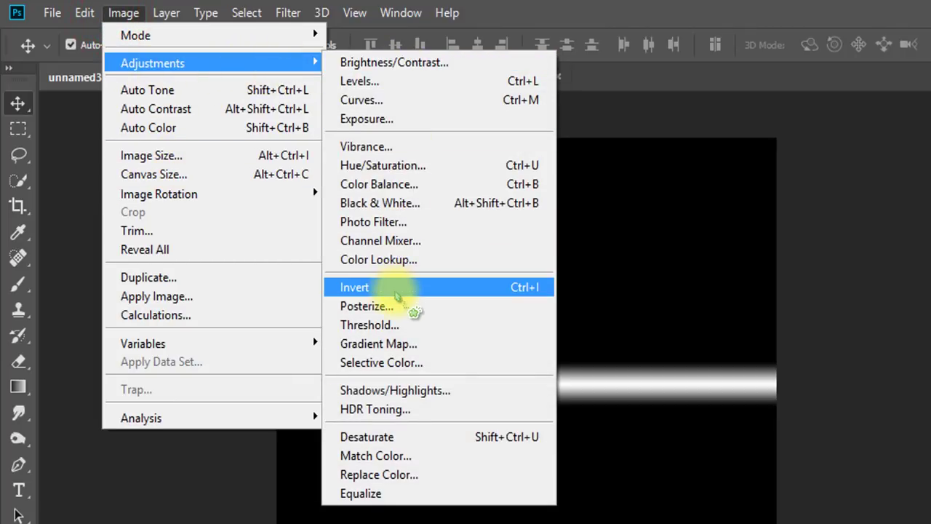
# Invert Layer 1 to white with a dark line, blend it in Multiply, and lower its opacity.
pyautogui.click(468, 291)
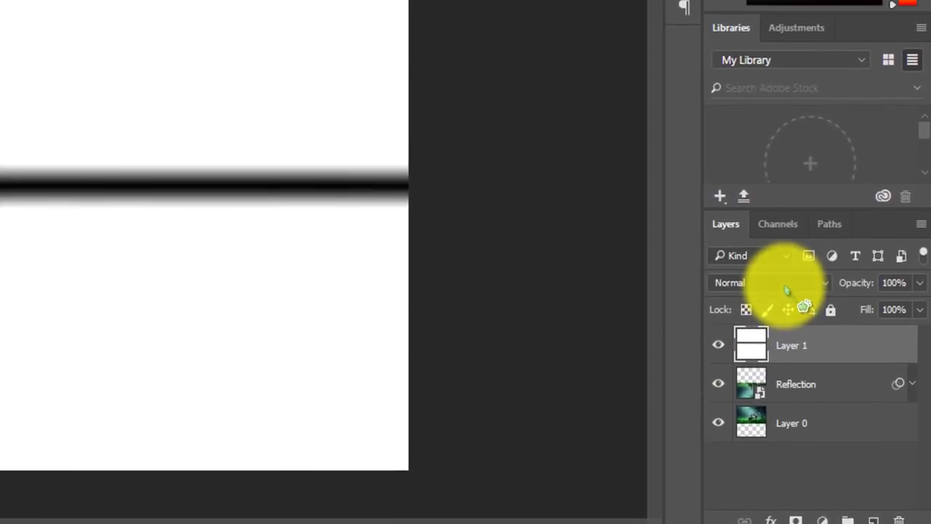
pyautogui.click(793, 297)
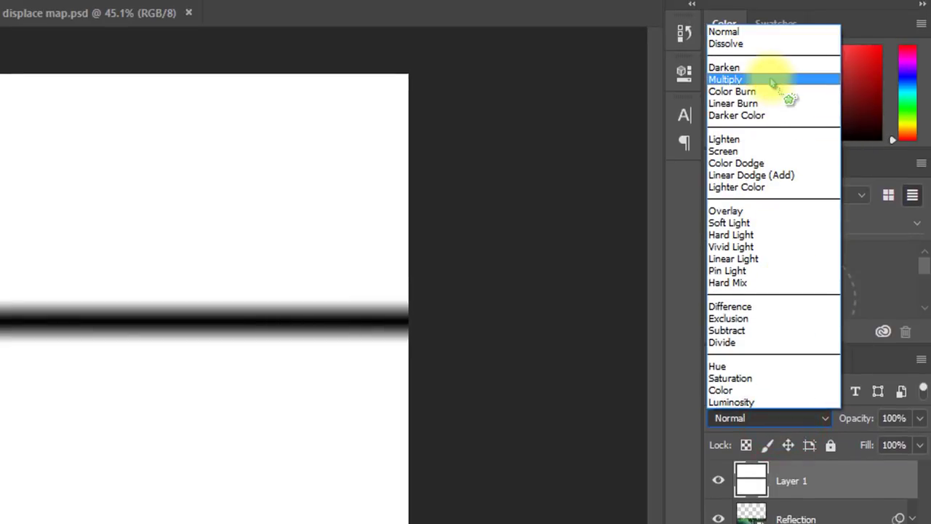
pyautogui.click(769, 78)
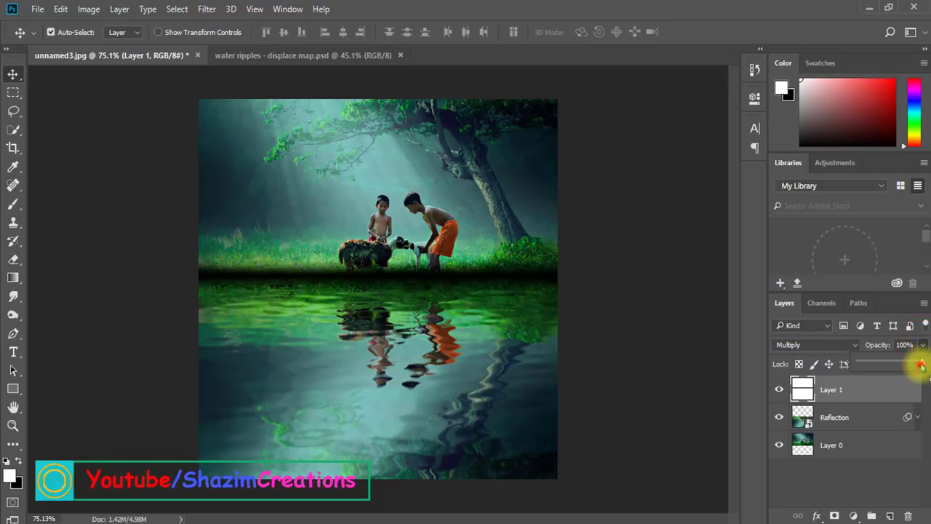
pyautogui.moveTo(921, 365); pyautogui.dragTo(881, 365)
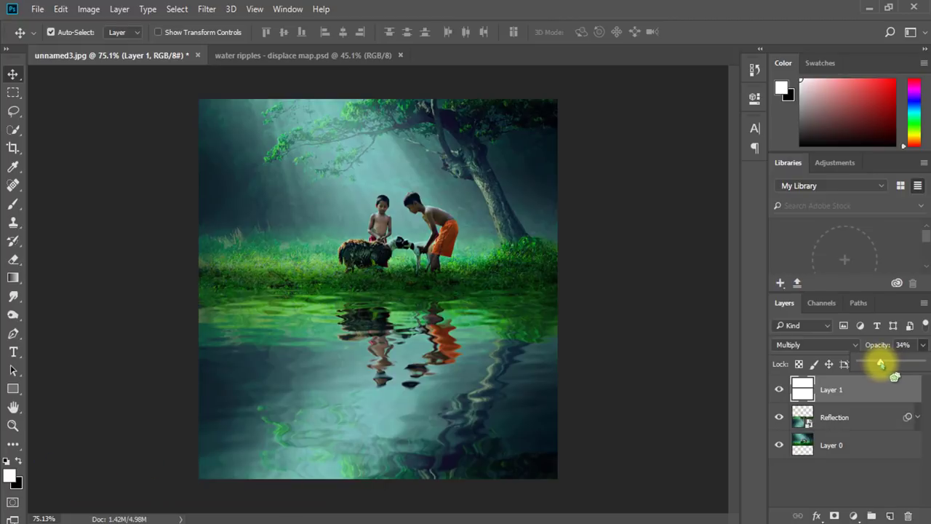
# Compare Layer 1 on and off while fine-tuning its opacity to 23%.
pyautogui.click(779, 393)
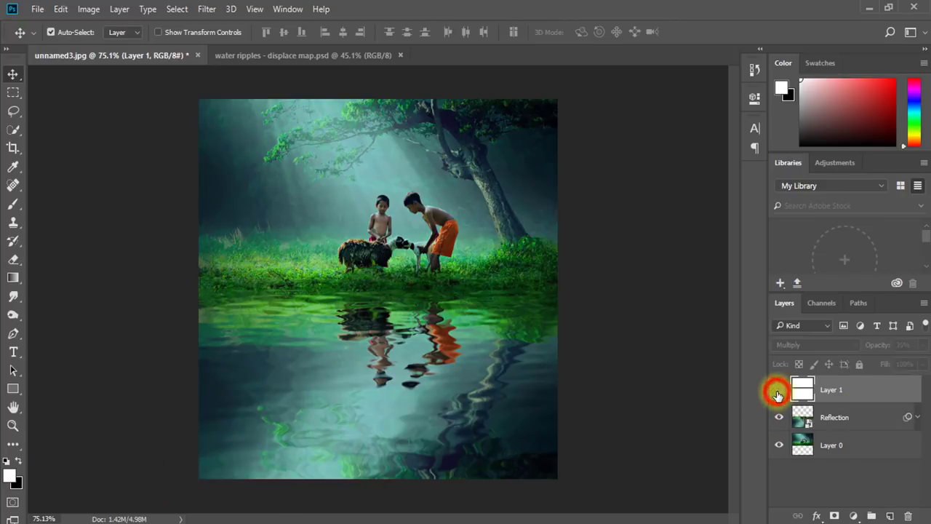
pyautogui.click(861, 400)
pyautogui.moveTo(861, 401)
pyautogui.mouseDown()
pyautogui.moveTo(746, 441)
pyautogui.moveTo(514, 352)
pyautogui.mouseUp()
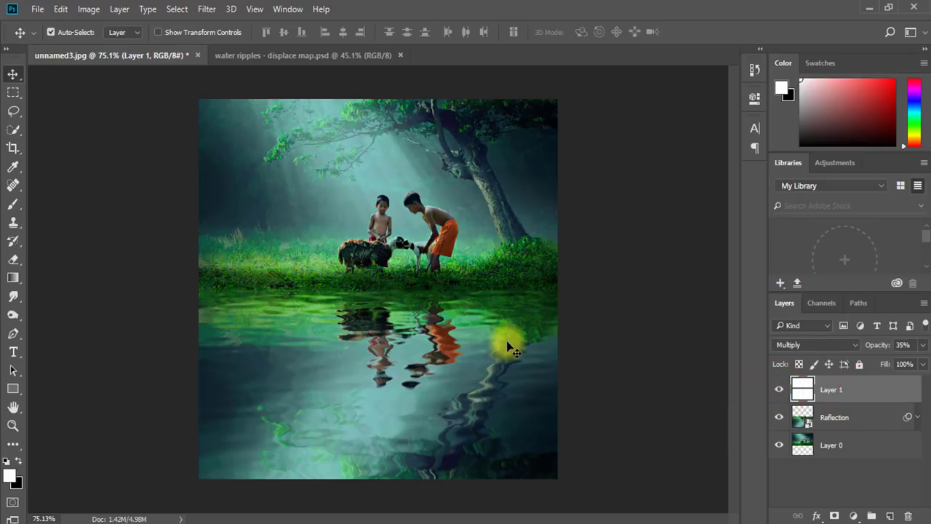
pyautogui.click(779, 391)
pyautogui.click(776, 394)
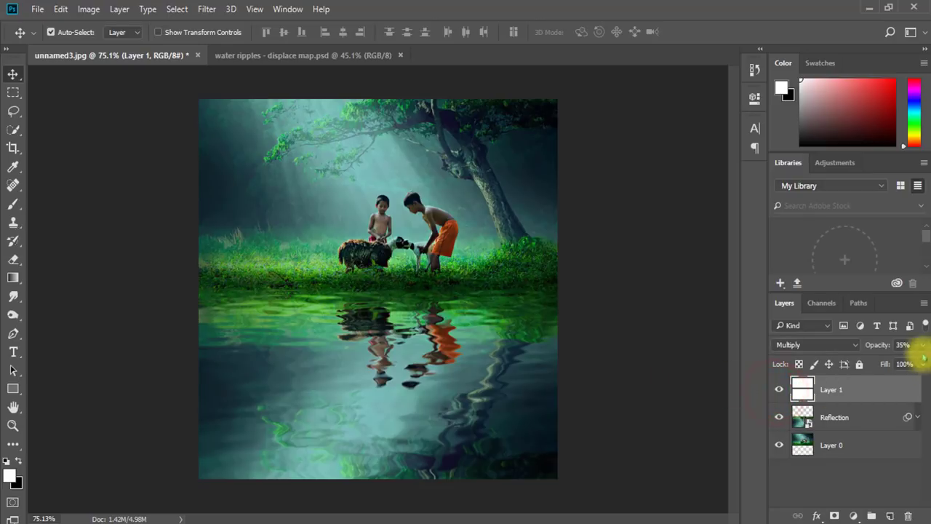
pyautogui.click(922, 344)
pyautogui.moveTo(881, 364); pyautogui.dragTo(873, 363)
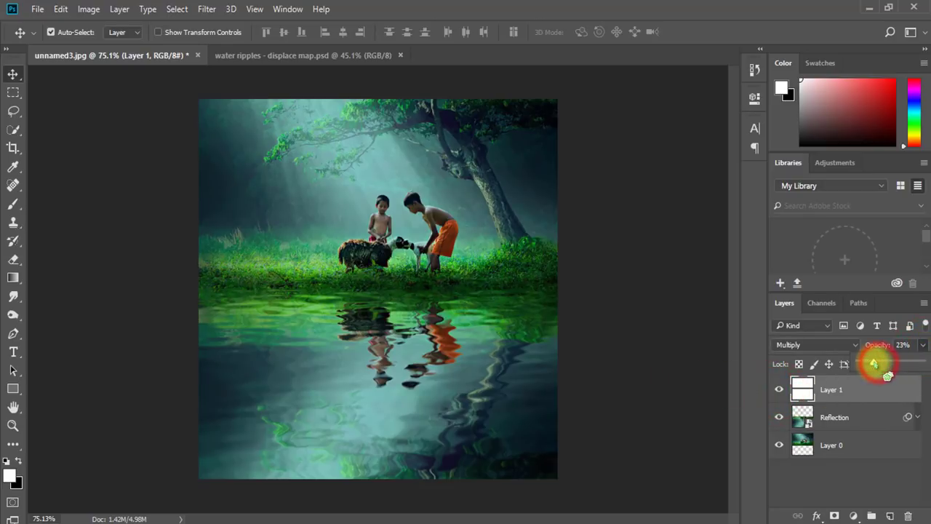
pyautogui.click(780, 392)
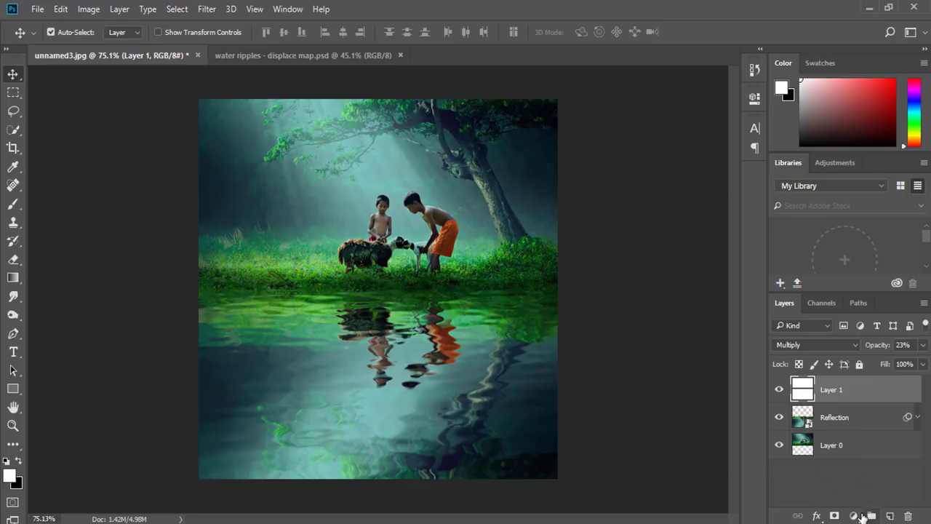
# Add a Vibrance adjustment layer with vibrance +53 and saturation left at 0.
pyautogui.click(855, 516)
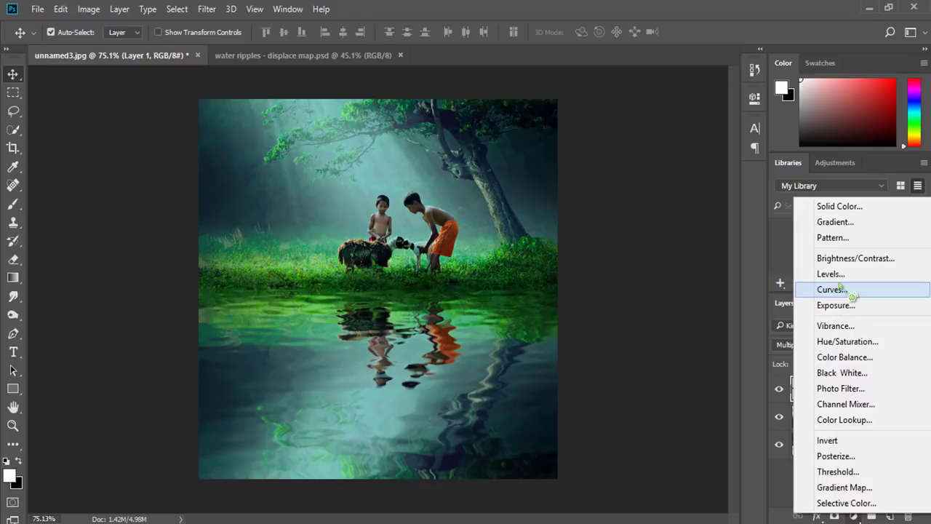
pyautogui.click(837, 326)
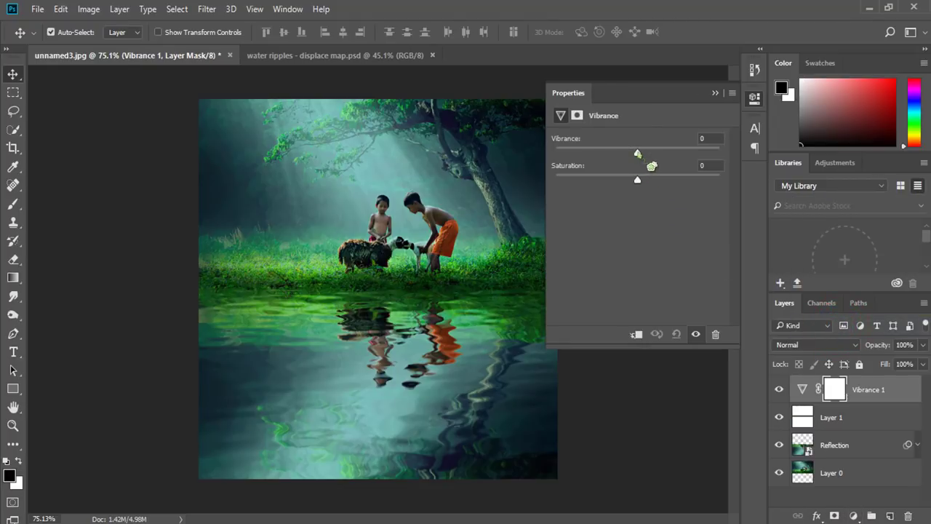
pyautogui.moveTo(637, 153)
pyautogui.mouseDown()
pyautogui.moveTo(722, 164)
pyautogui.moveTo(700, 170)
pyautogui.mouseUp()
pyautogui.click(717, 93)
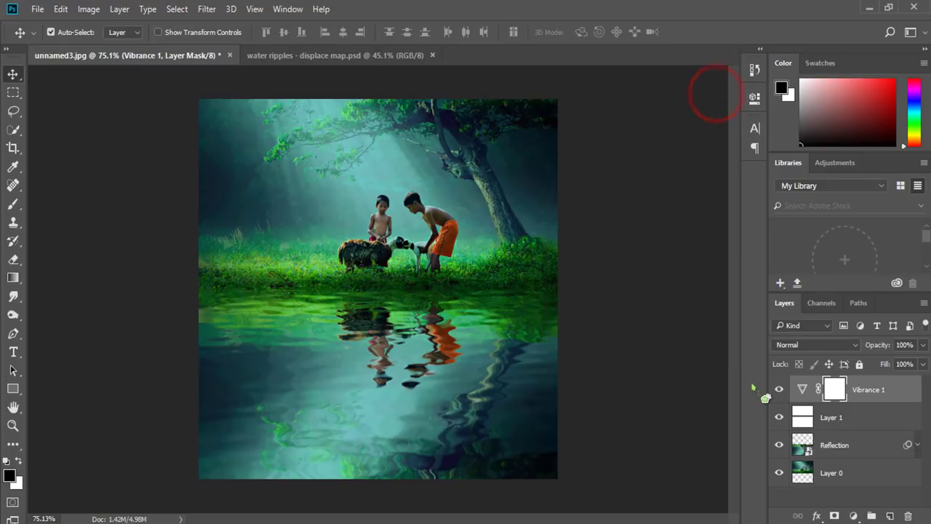
# Select the Gradient tool in Linear style with black as the foreground colour.
pyautogui.click(15, 278)
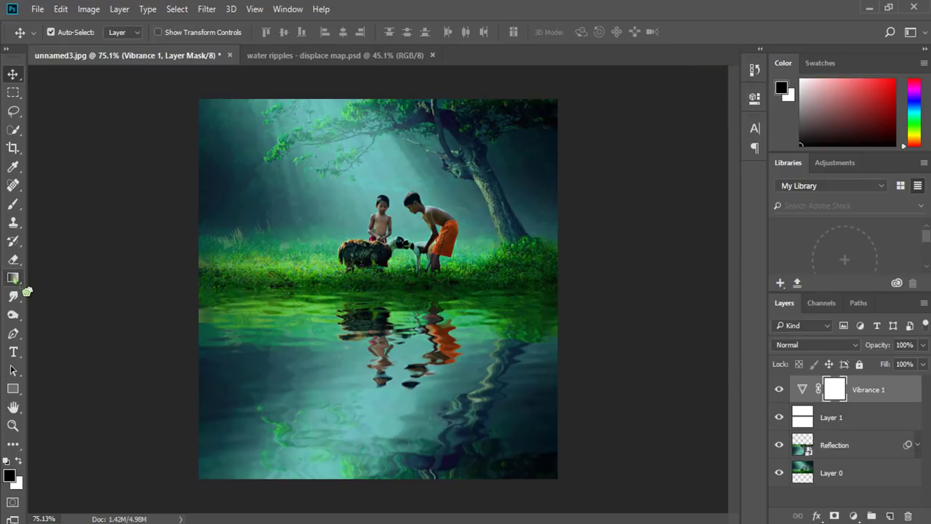
pyautogui.click(16, 279)
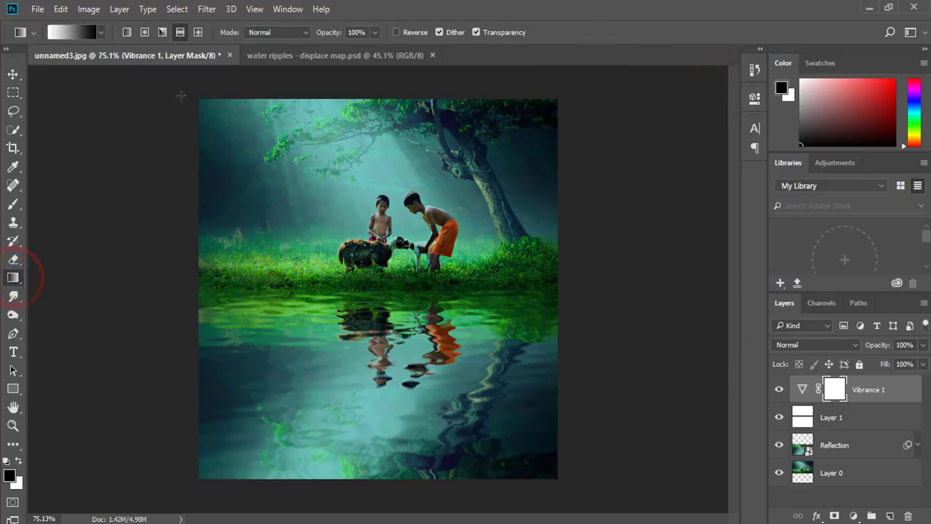
pyautogui.click(128, 31)
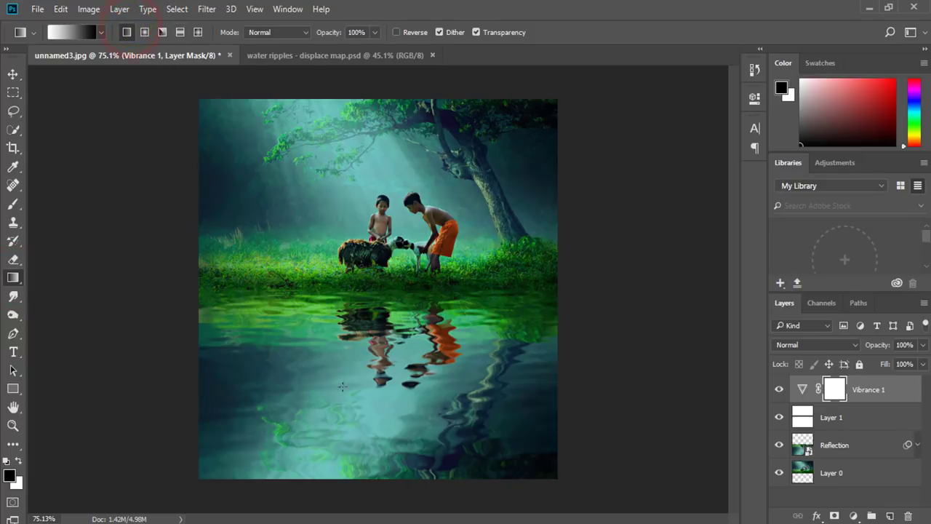
pyautogui.click(13, 479)
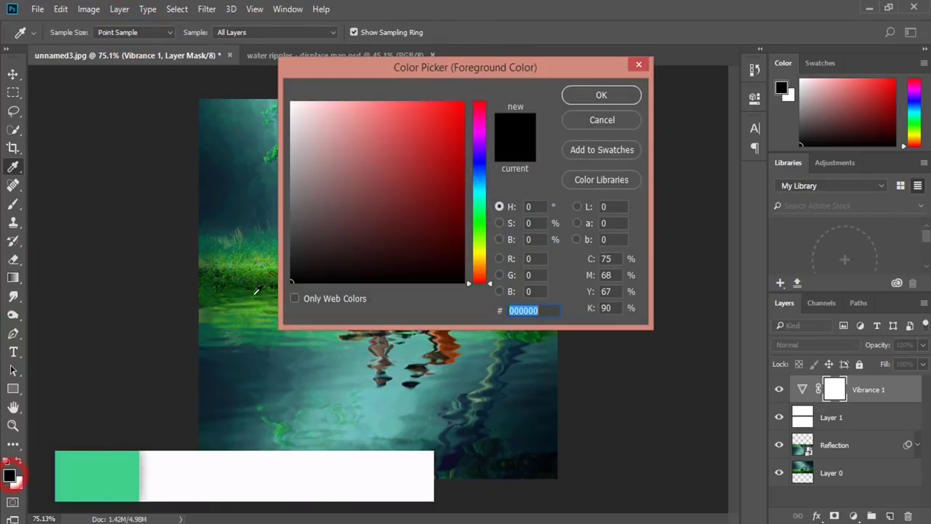
pyautogui.click(297, 277)
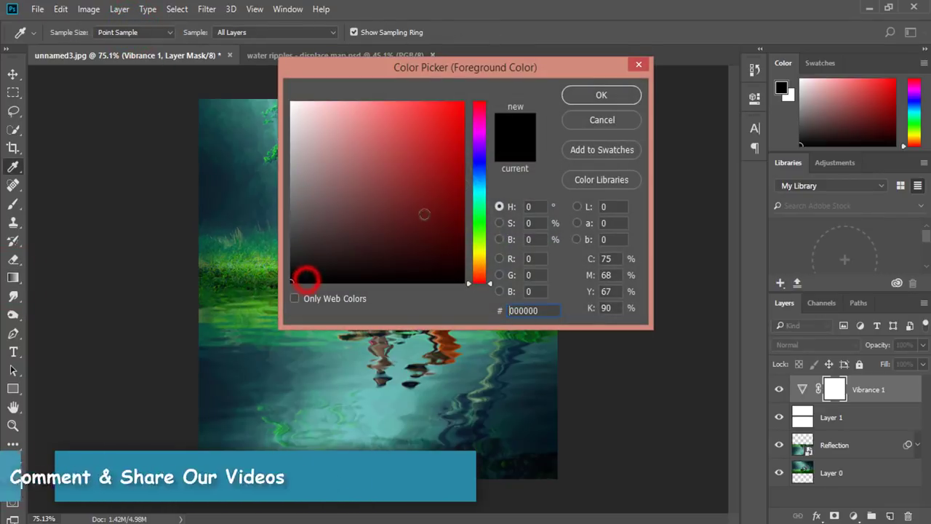
pyautogui.click(576, 94)
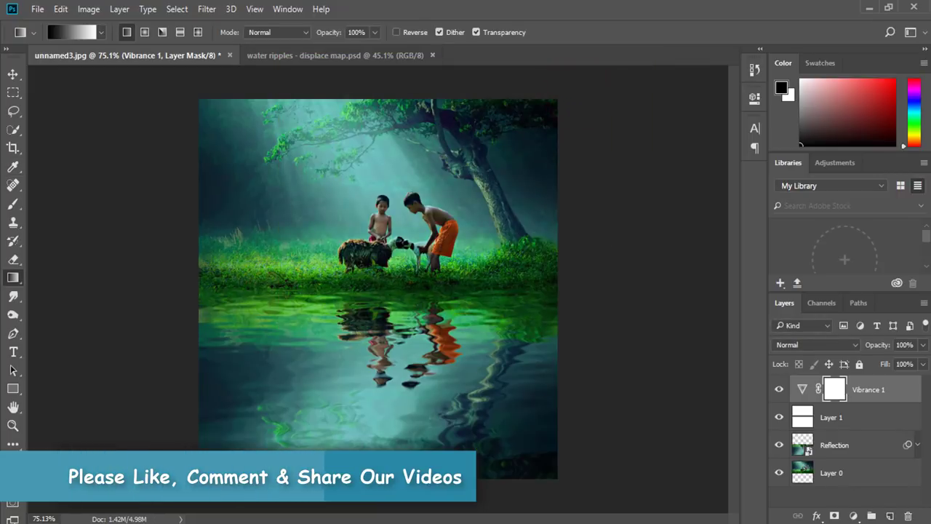
# Draw an upward gradient on the Vibrance 1 mask to fade the boost over the reflection.
pyautogui.moveTo(364, 291); pyautogui.dragTo(368, 508)
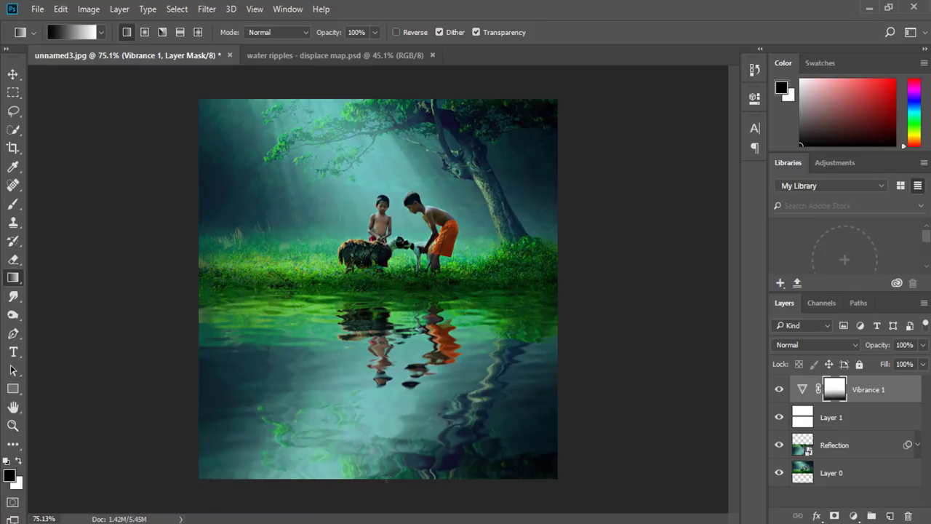
pyautogui.moveTo(372, 417); pyautogui.dragTo(372, 286)
pyautogui.moveTo(373, 444); pyautogui.dragTo(375, 292)
pyautogui.moveTo(367, 420); pyautogui.dragTo(361, 290)
pyautogui.moveTo(359, 380); pyautogui.dragTo(362, 289)
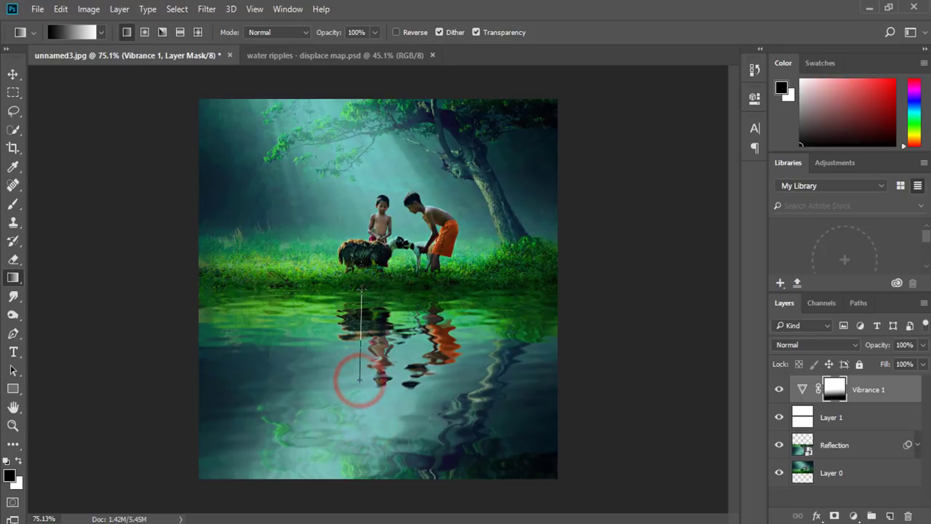
pyautogui.moveTo(365, 371); pyautogui.dragTo(365, 320)
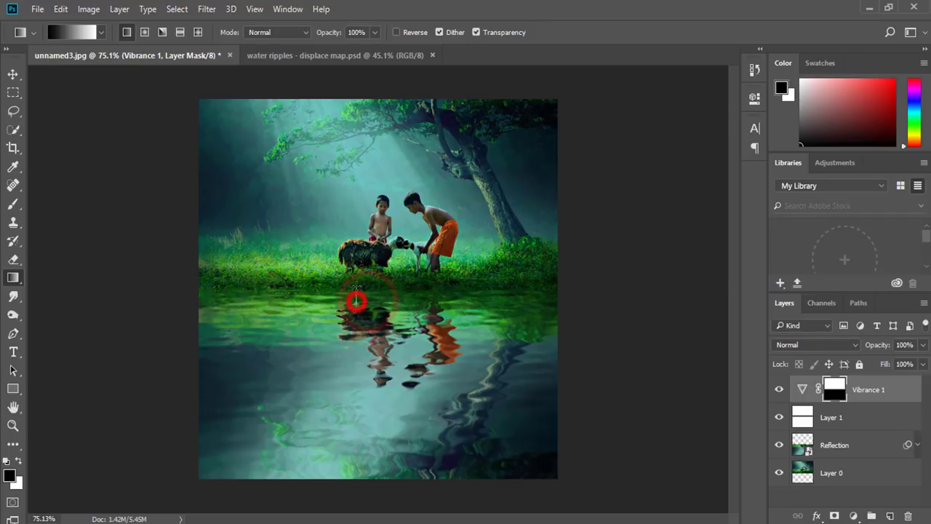
pyautogui.click(774, 390)
pyautogui.click(774, 390)
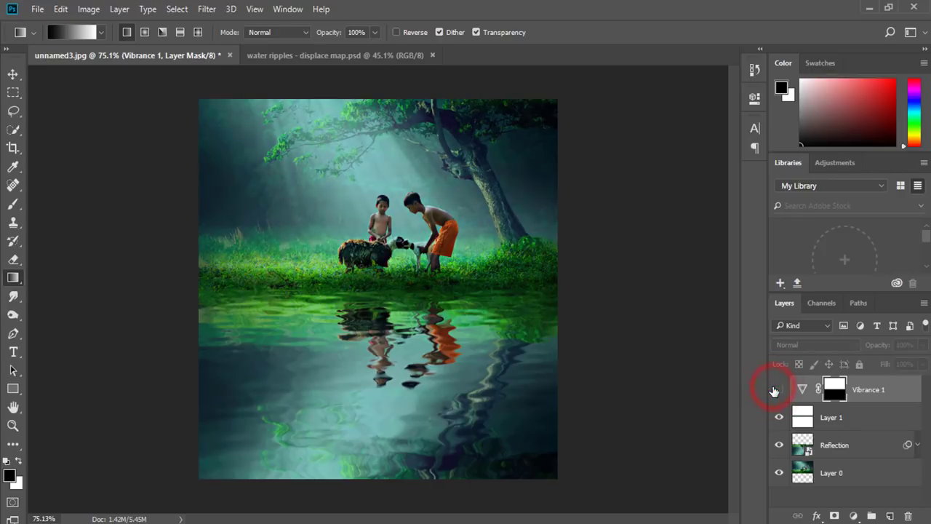
pyautogui.click(773, 390)
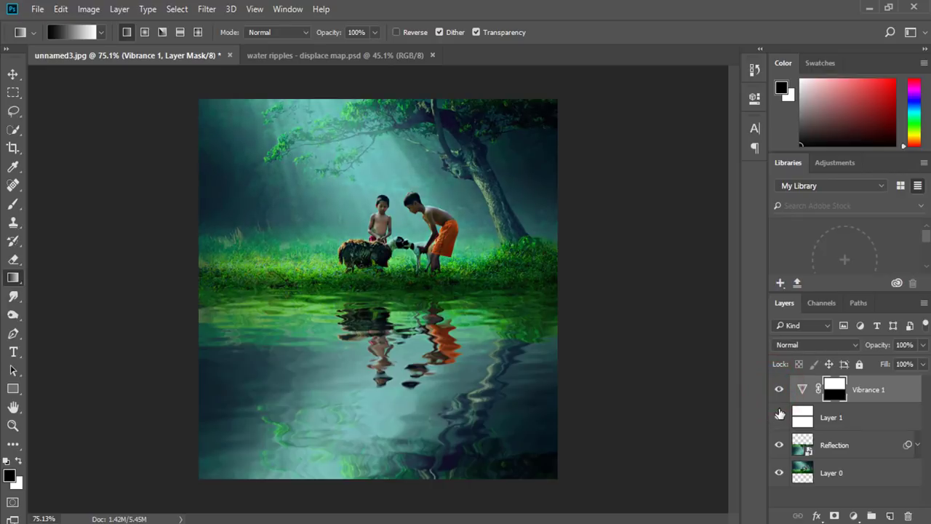
# Raise Vibrance 1 to +100 and compare it on and off.
pyautogui.click(13, 74)
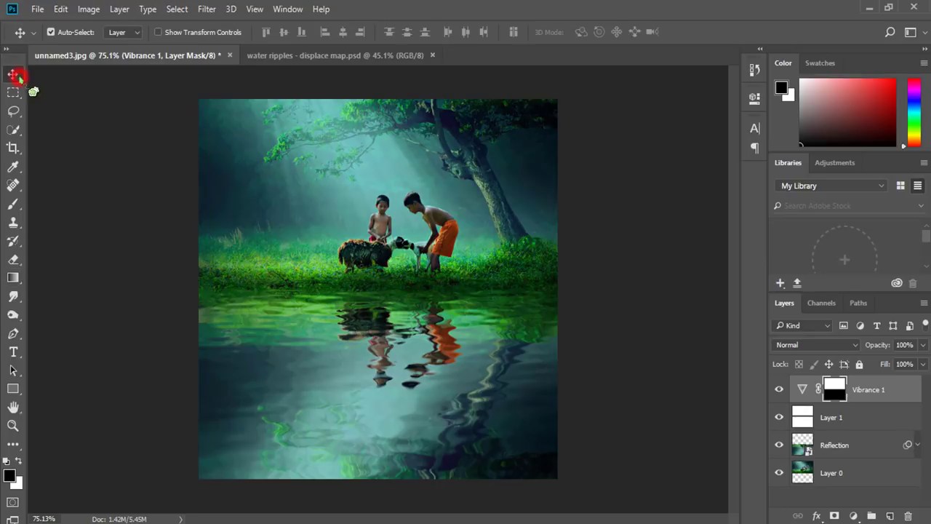
pyautogui.doubleClick(803, 393)
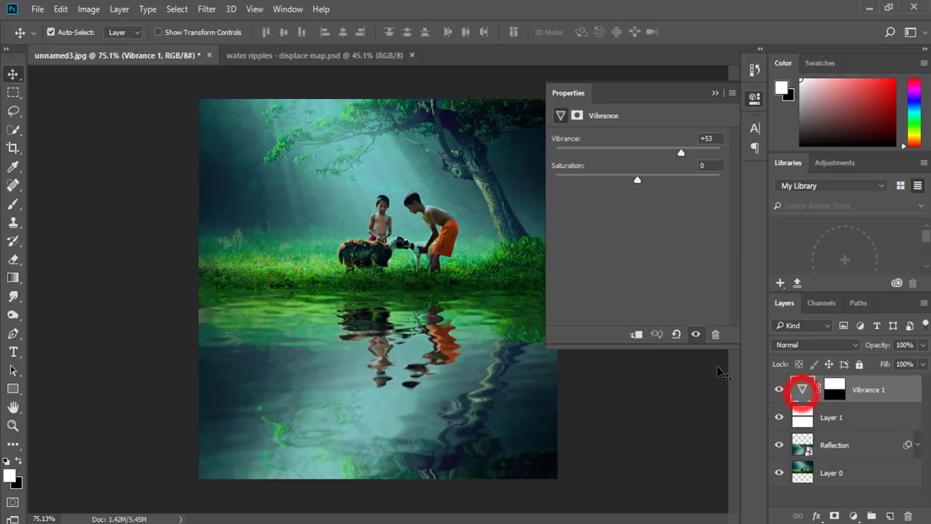
pyautogui.moveTo(697, 167); pyautogui.dragTo(736, 167)
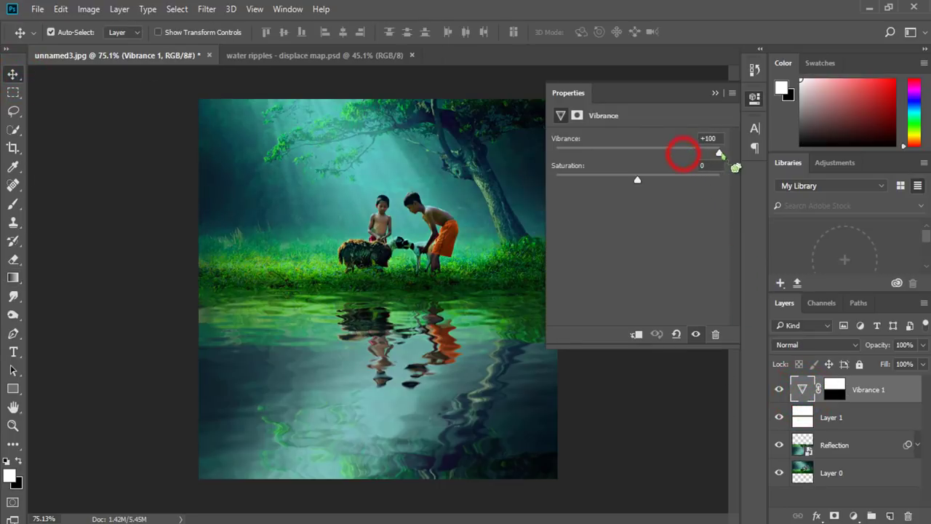
pyautogui.click(715, 94)
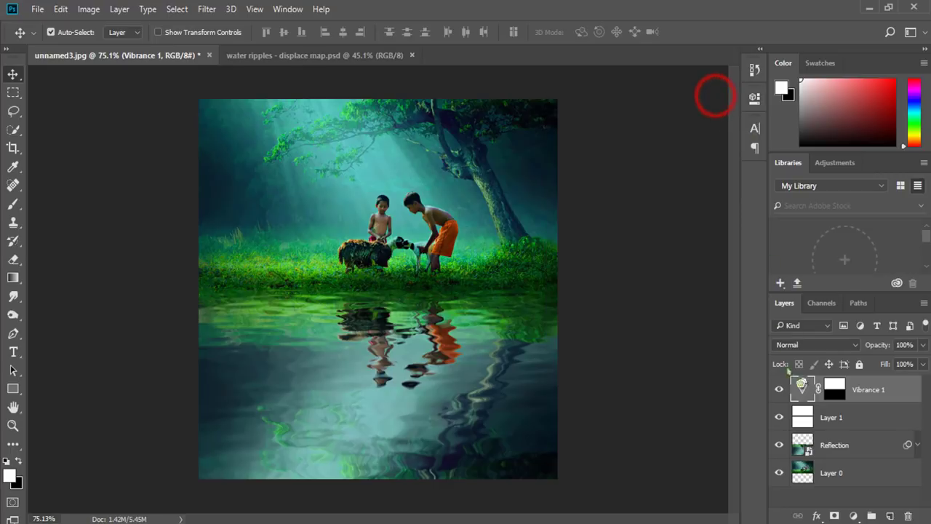
pyautogui.click(776, 389)
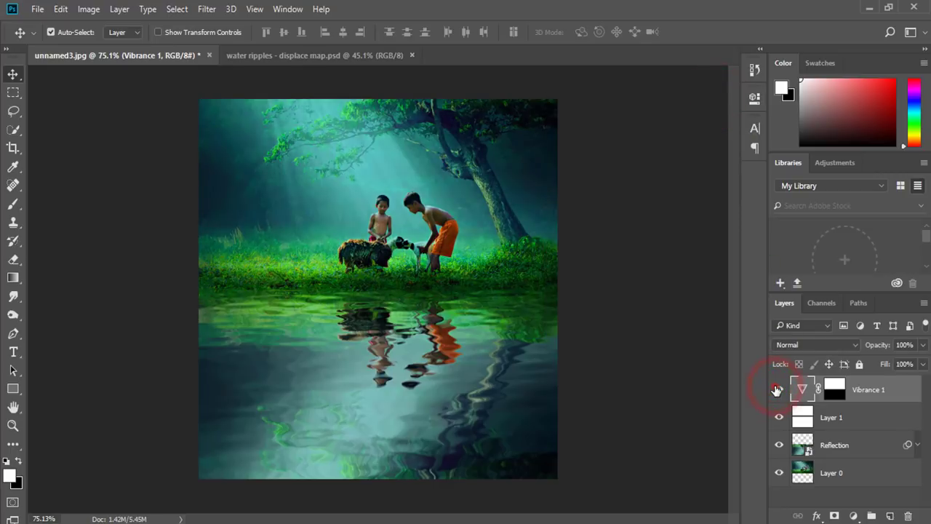
pyautogui.click(776, 389)
# Add Layer 2 and fill it via Apply Image with Multiply blending.
pyautogui.click(890, 516)
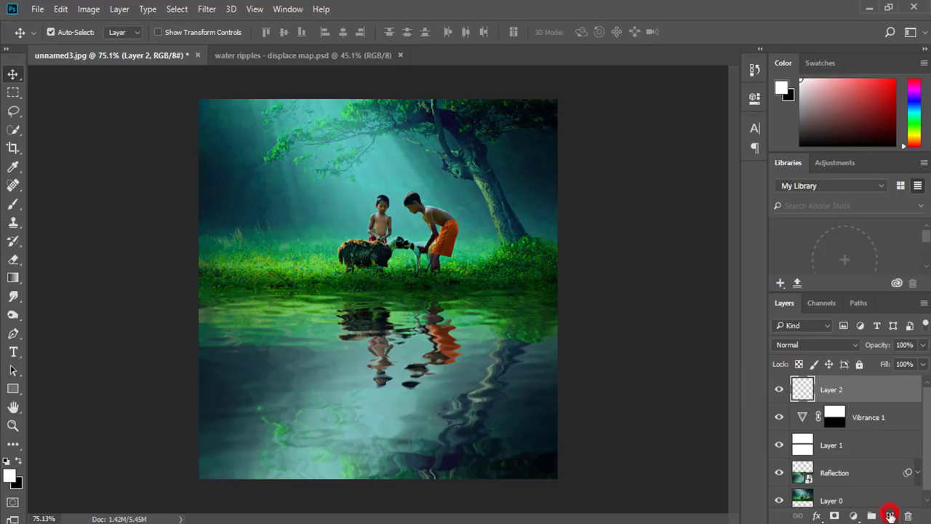
pyautogui.click(91, 10)
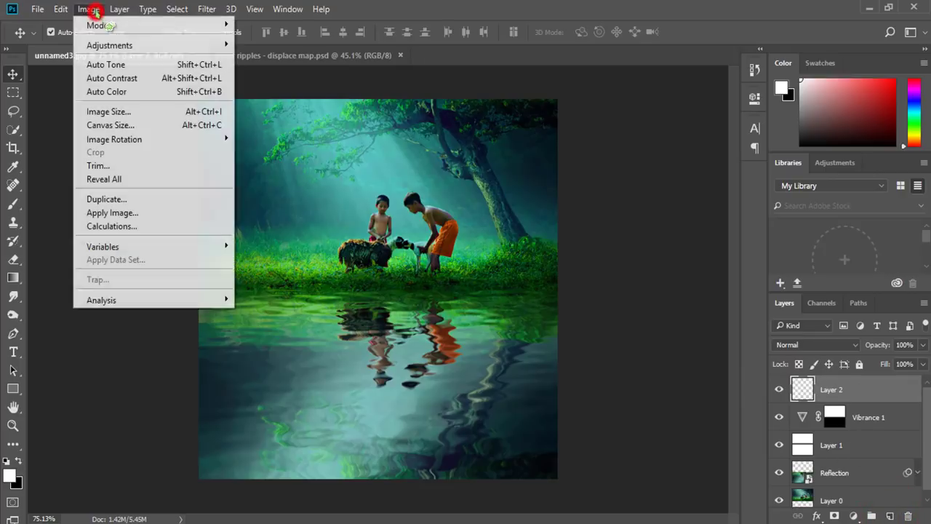
pyautogui.click(146, 212)
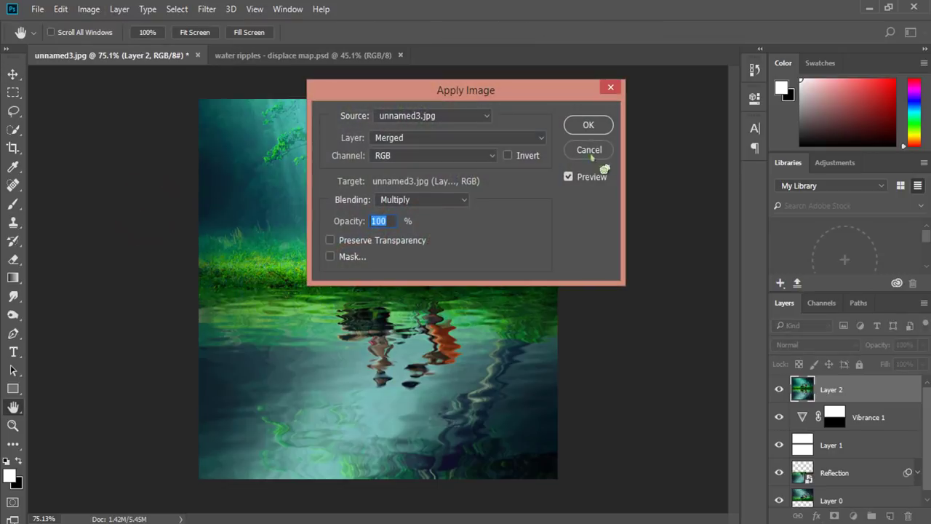
pyautogui.click(602, 136)
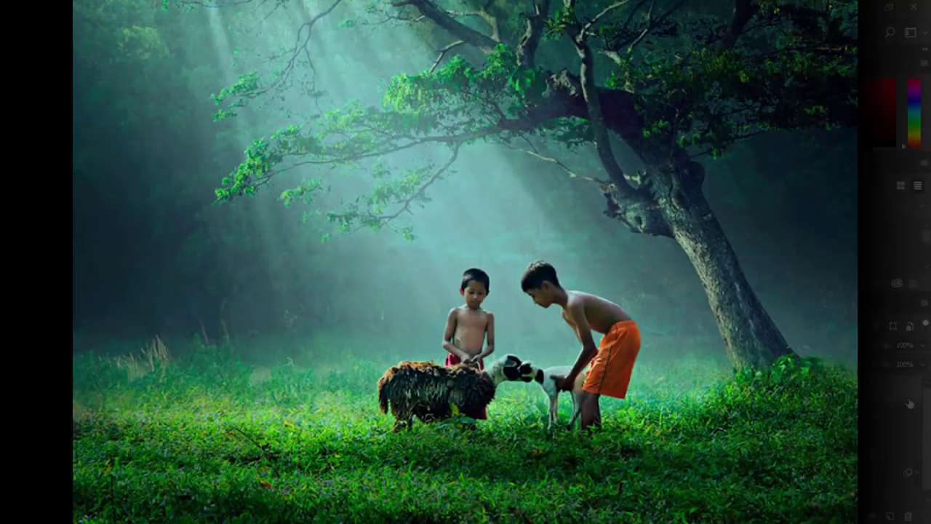